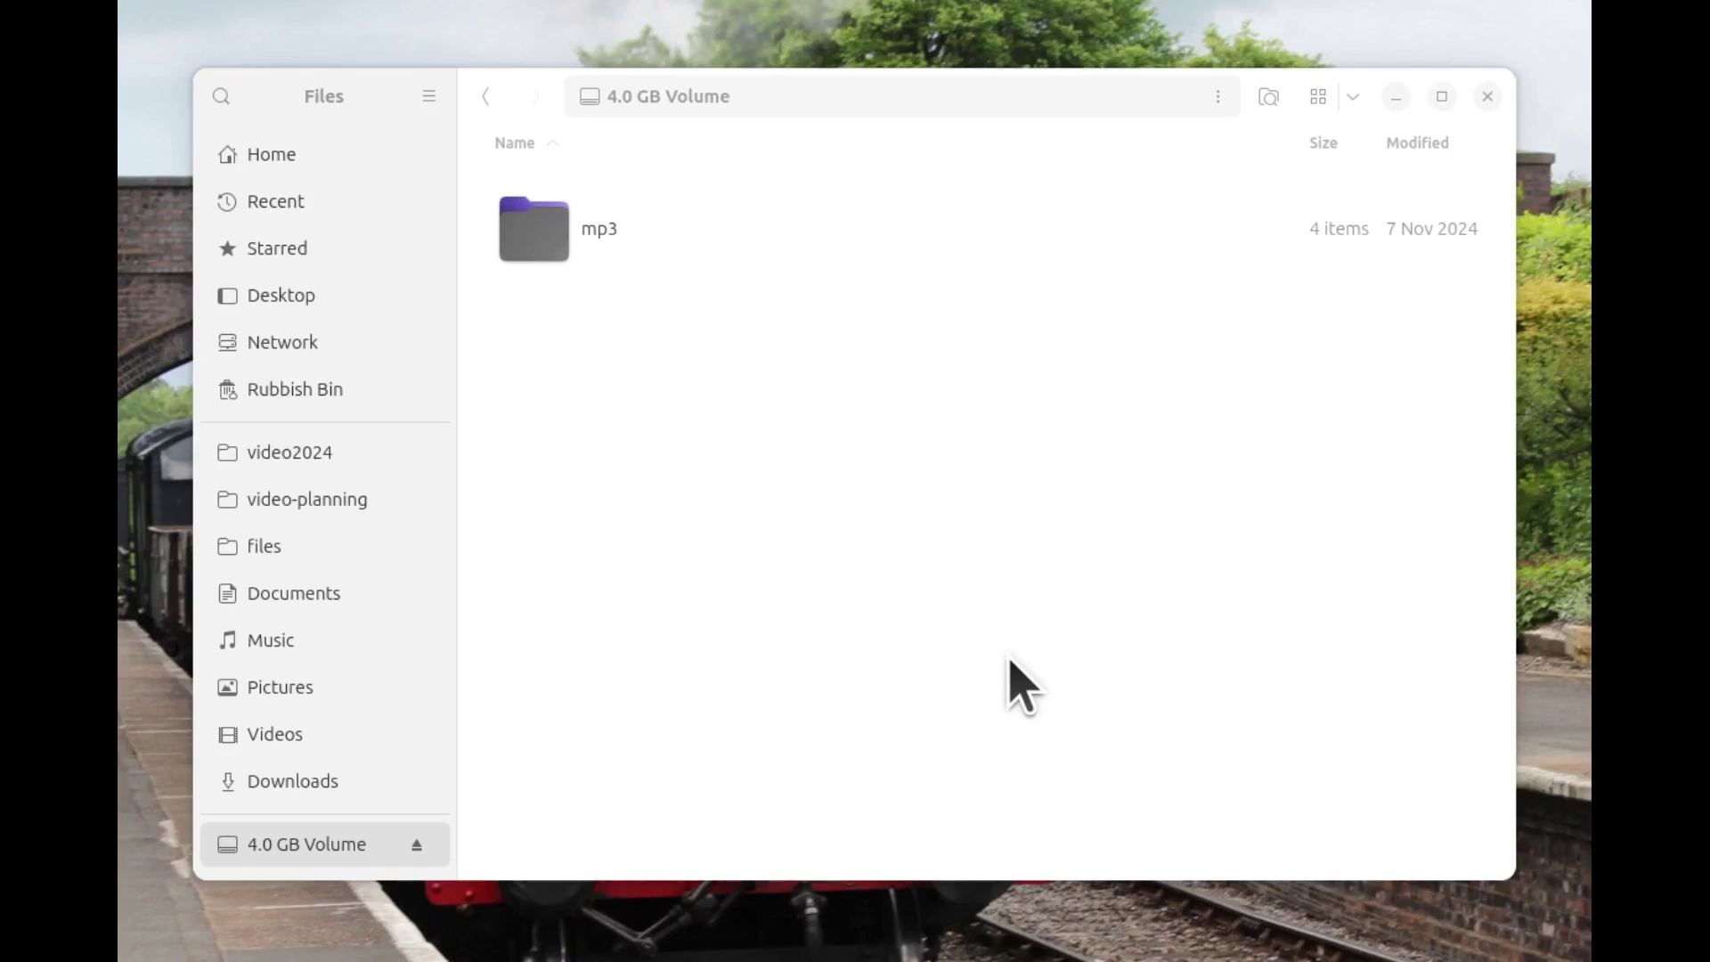
Open the mp3 folder on the 4.0 GB Volume to show 0001.mp3 through 0004.mp3.
{"action": "double_click", "coordinate": [608, 234]}
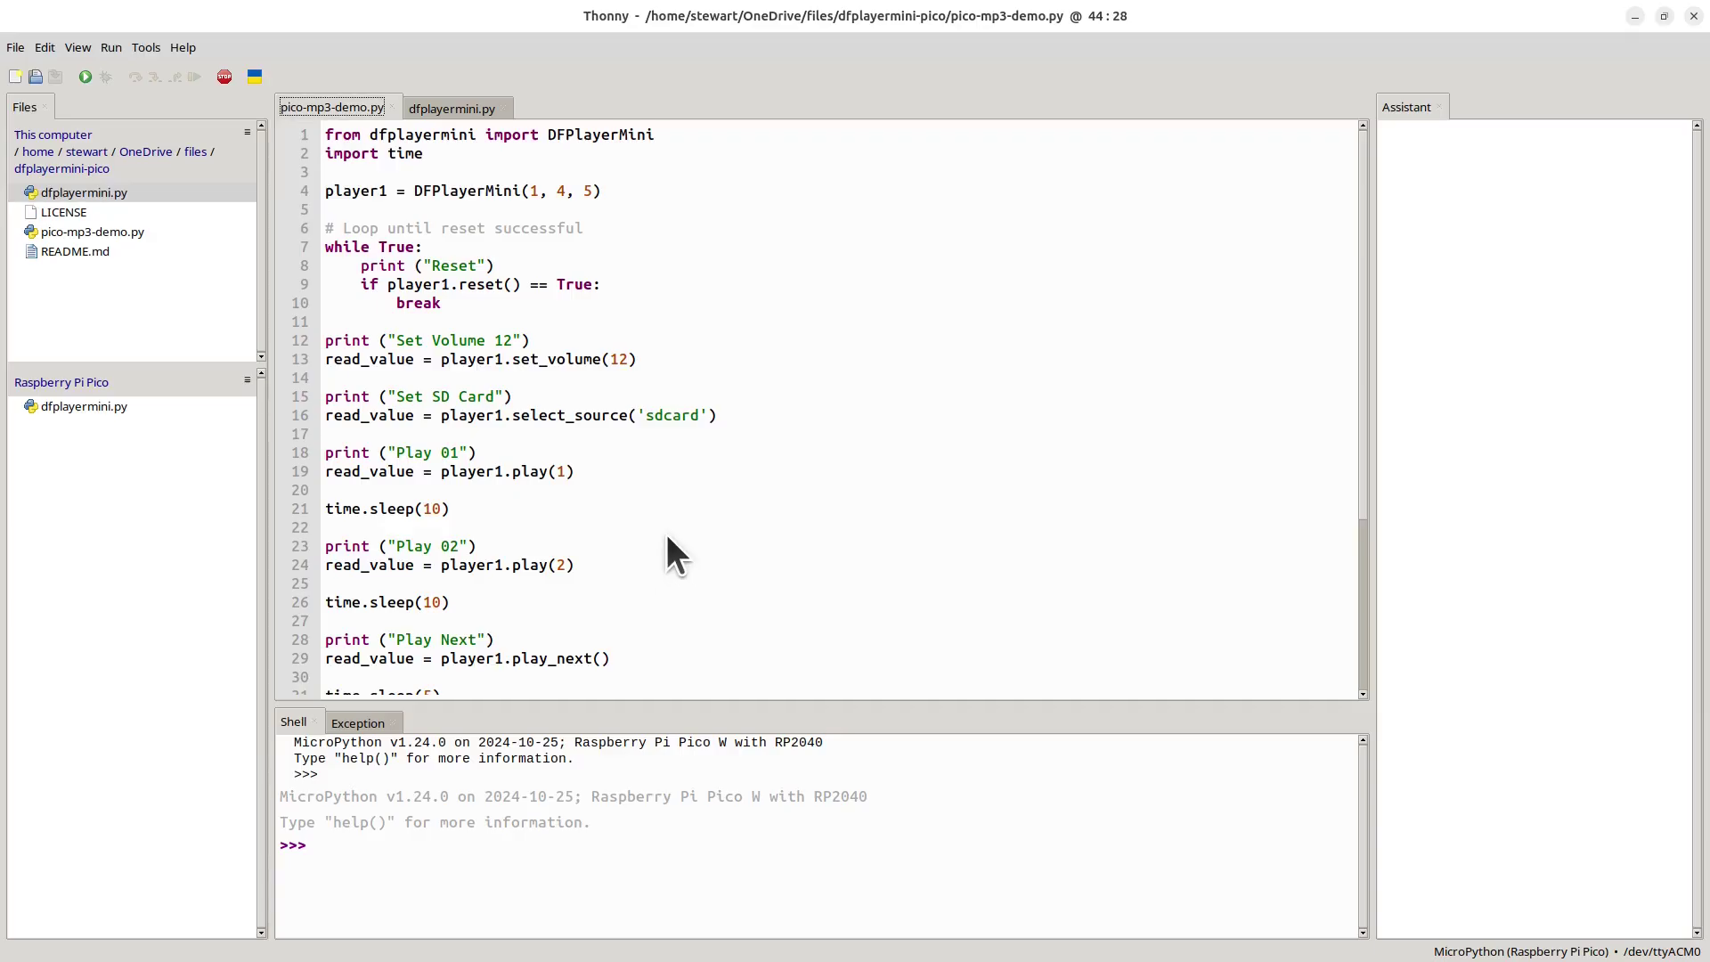
Upload dfplayermini.py to / on the Pico, overwriting the existing copy.
{"action": "left_click", "coordinate": [457, 108]}
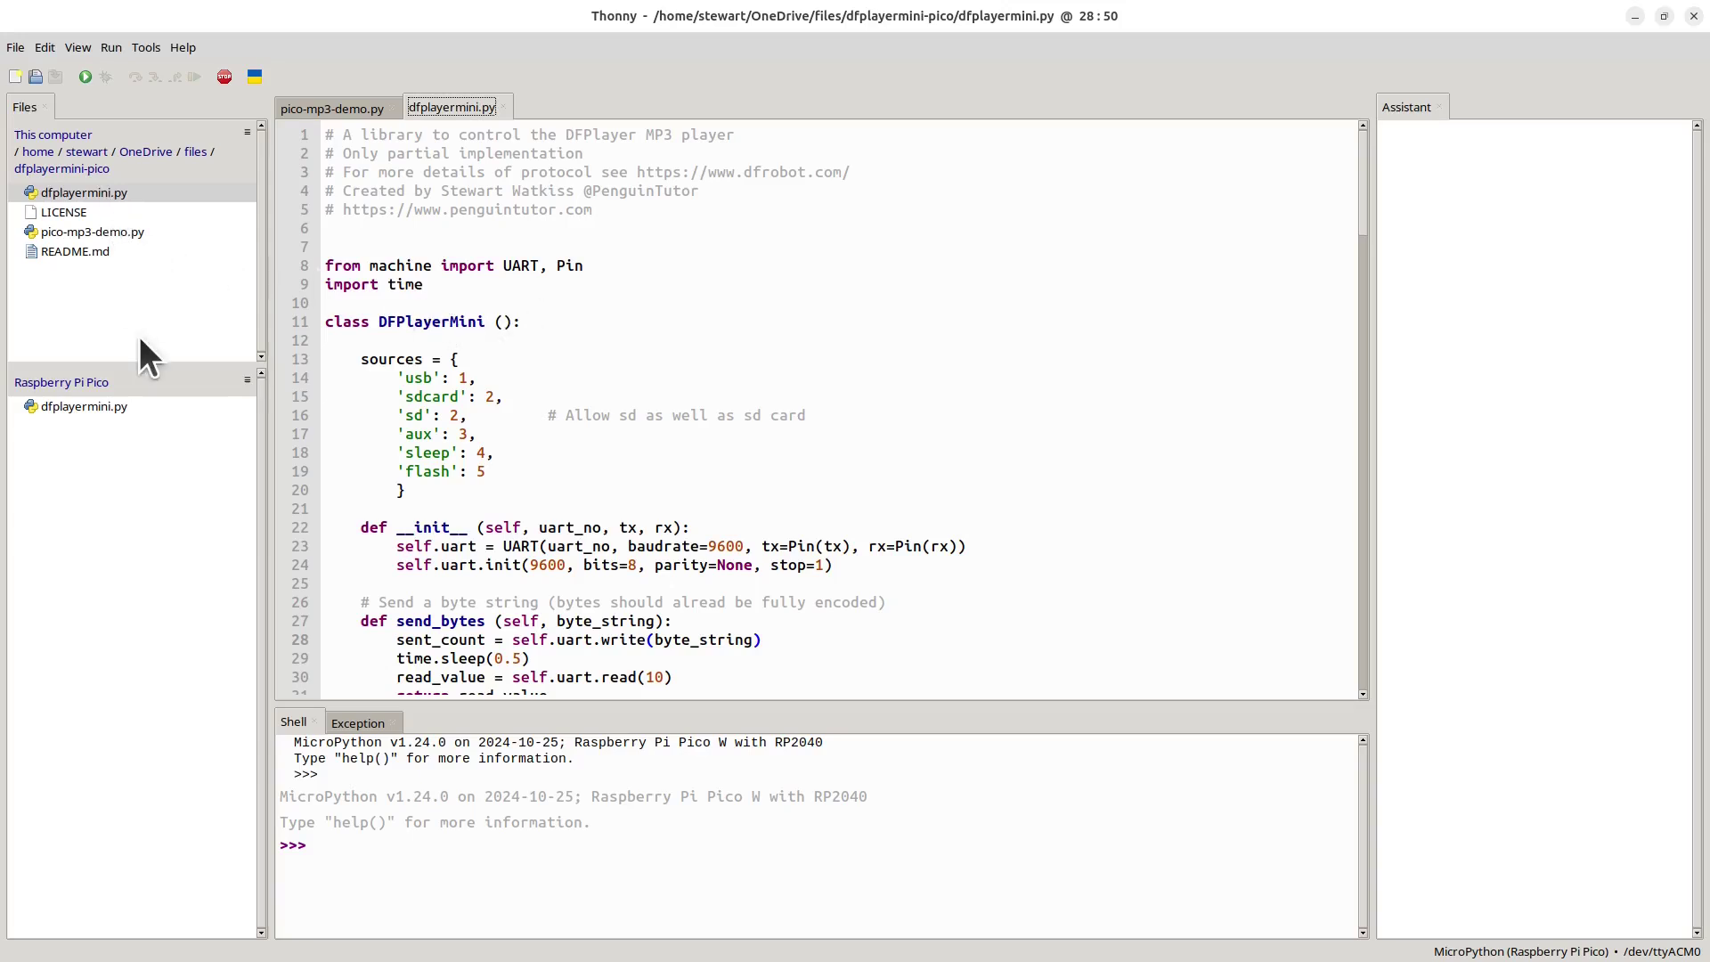
{"action": "right_click", "coordinate": [110, 196]}
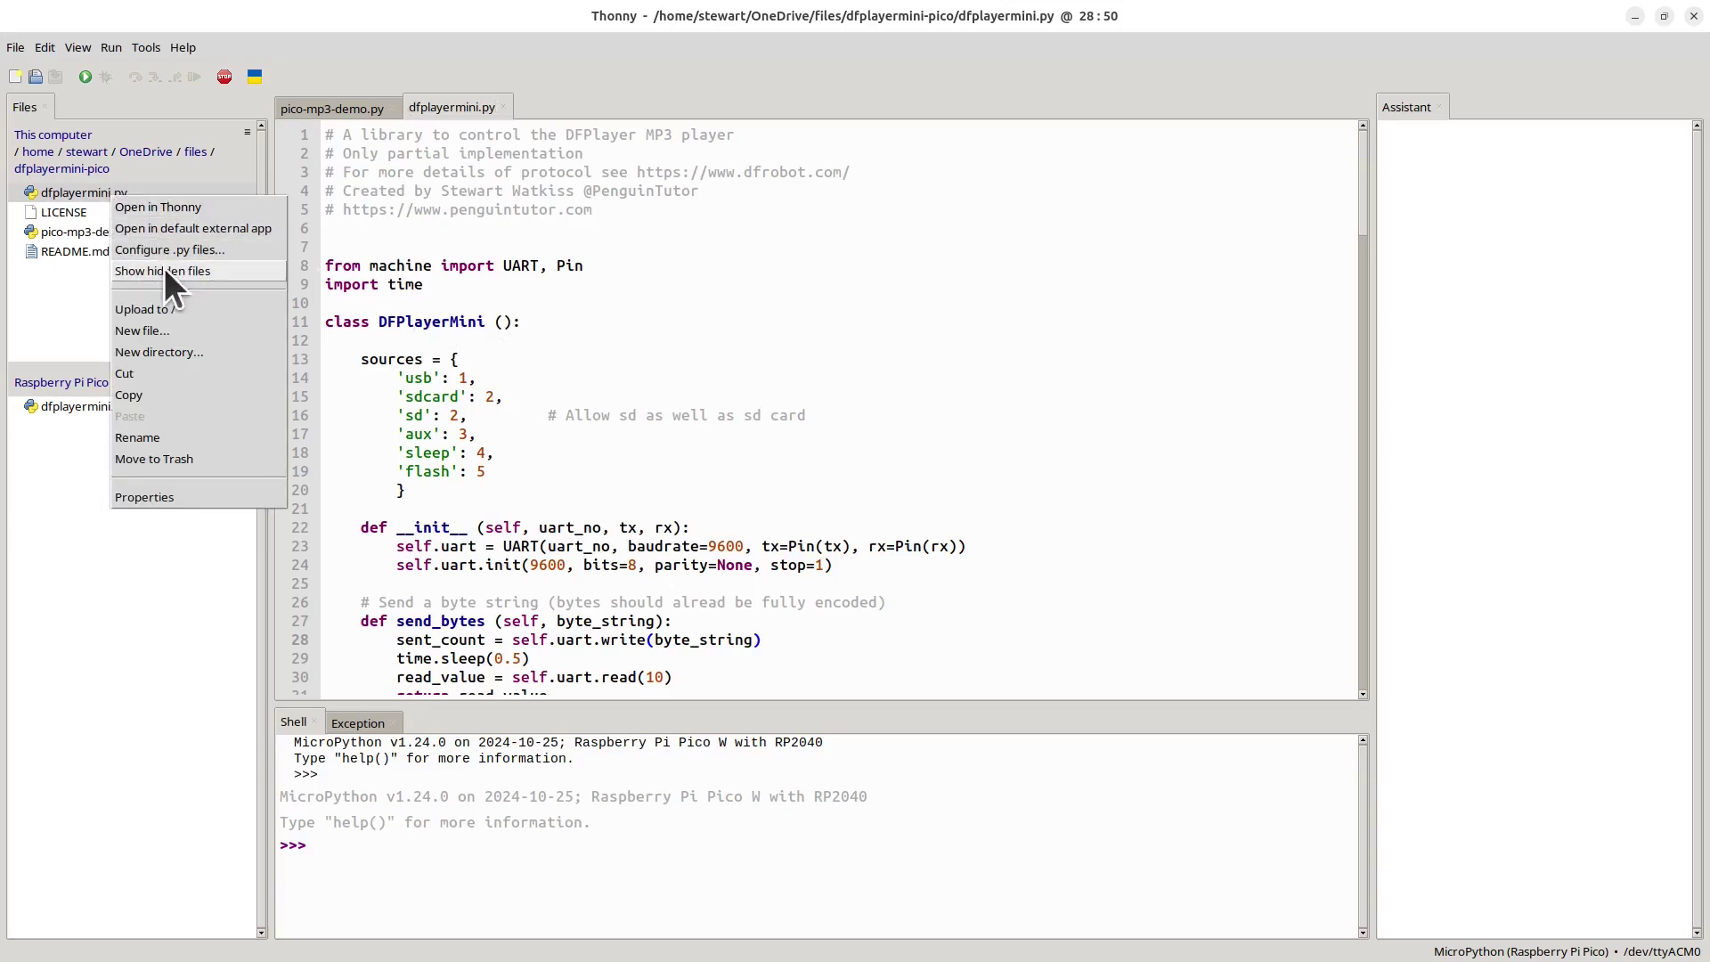
{"action": "left_click", "coordinate": [170, 307]}
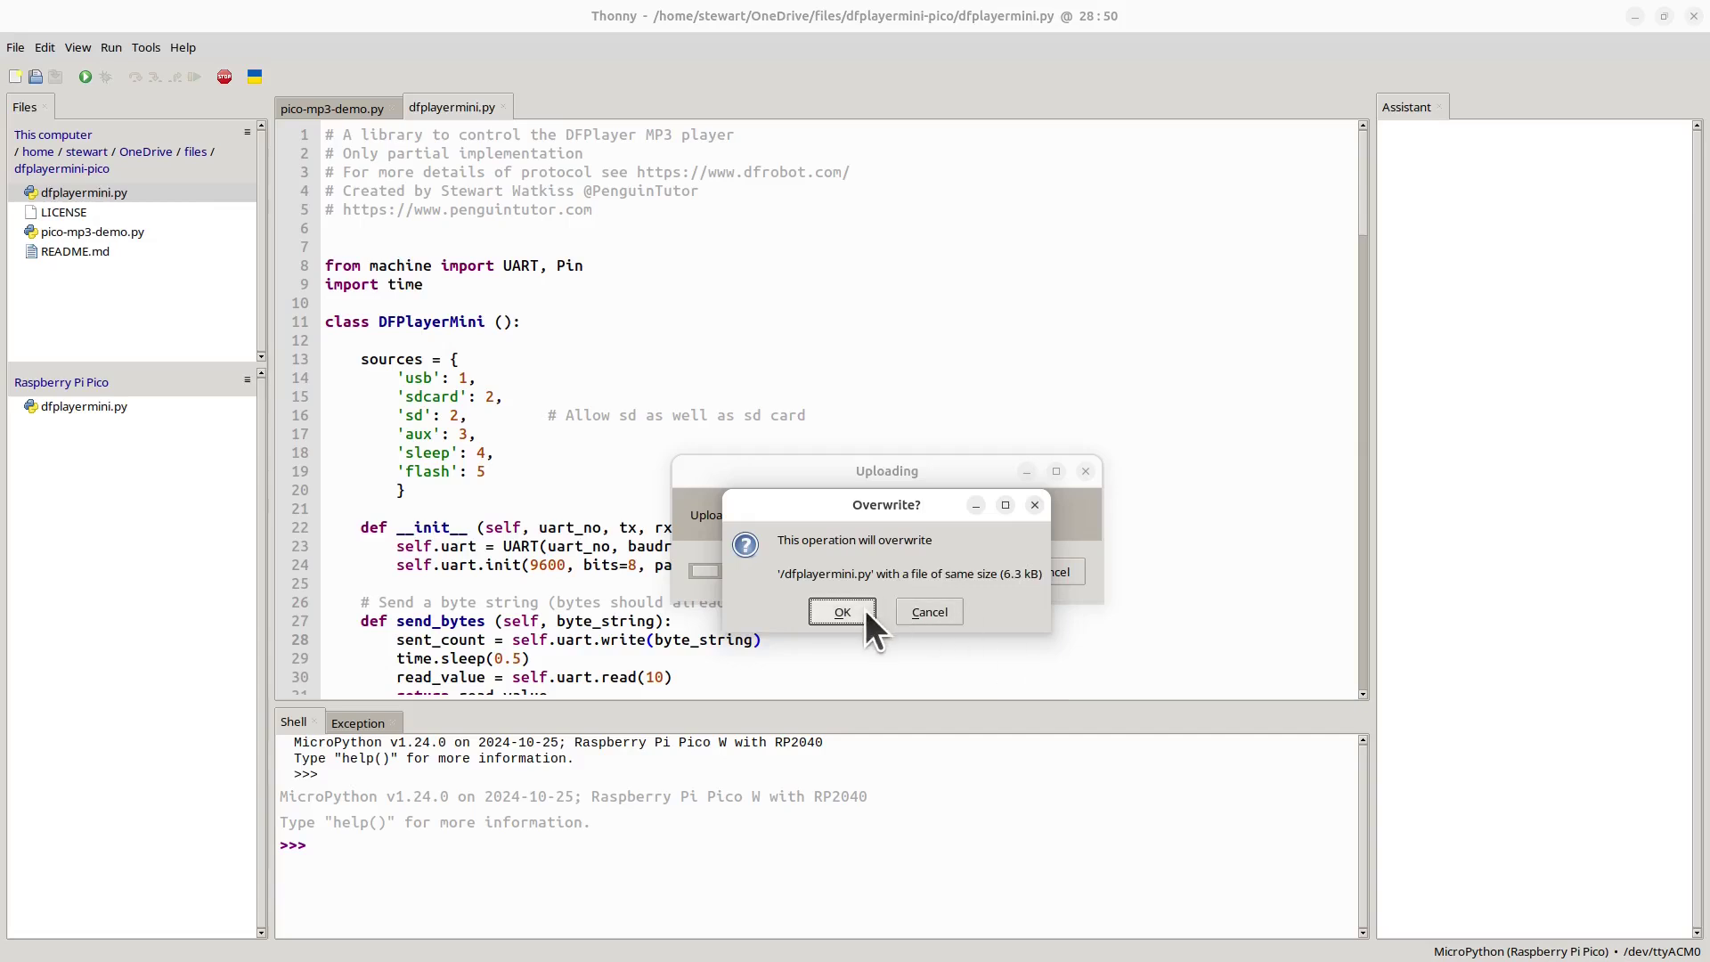
{"action": "left_click", "coordinate": [843, 613]}
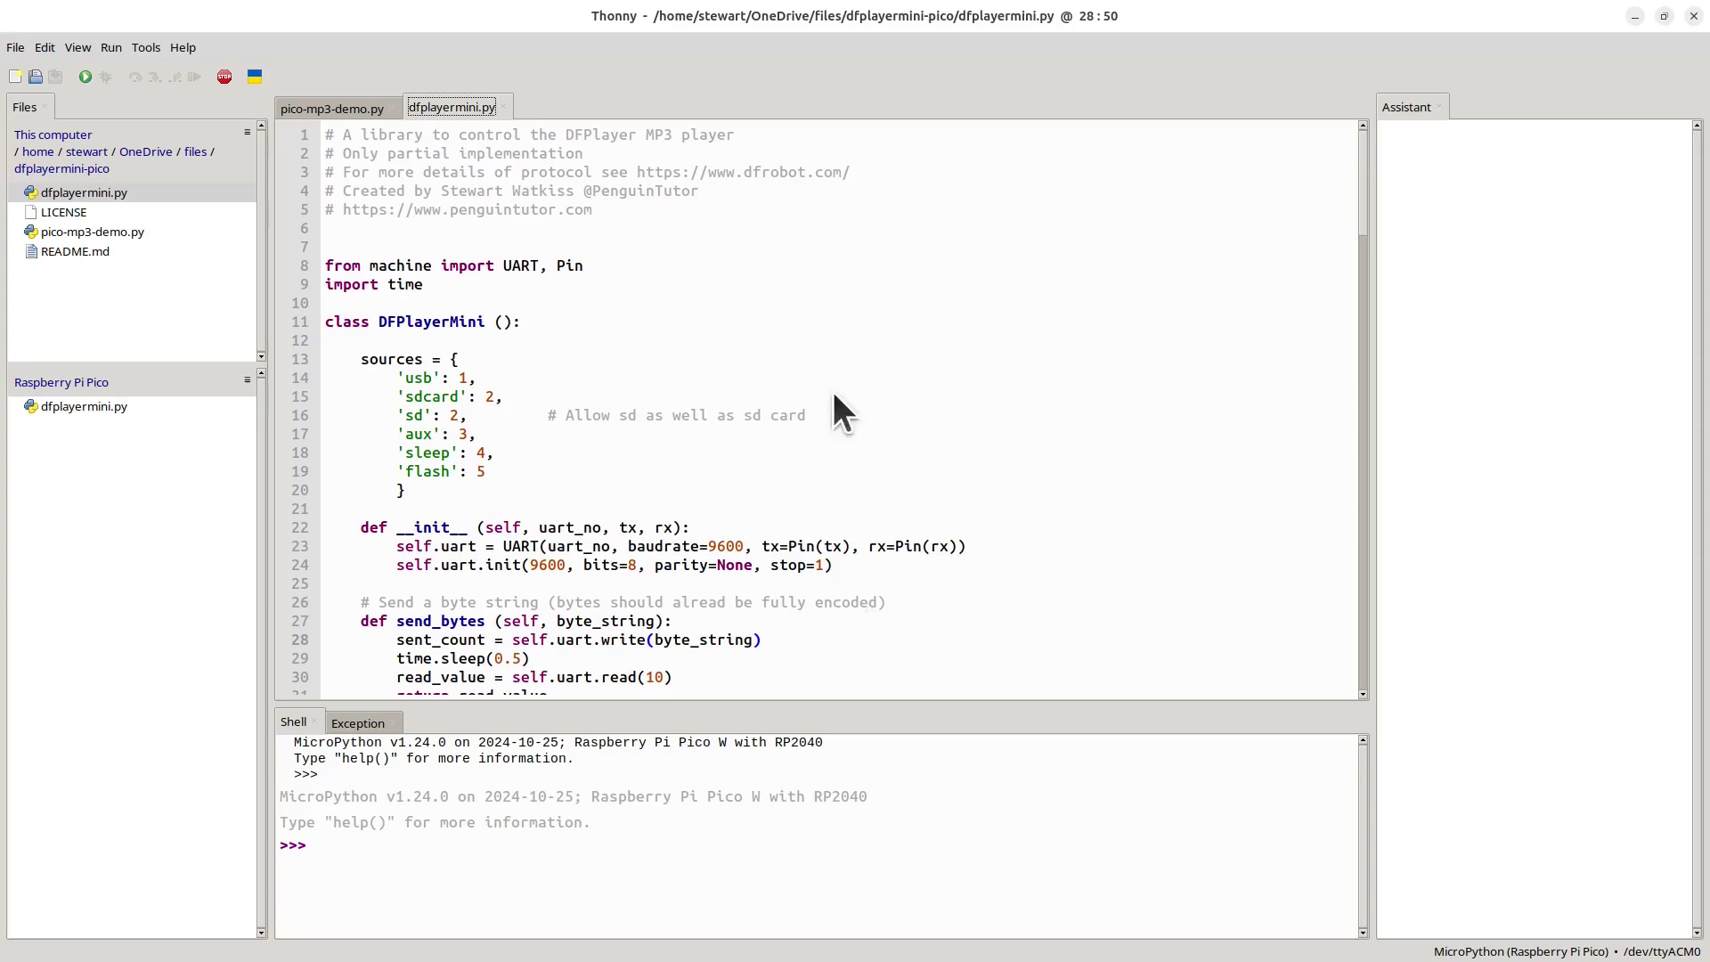
{"action": "scroll", "coordinate": [766, 453], "scroll_direction": "down", "scroll_amount": 3}
{"action": "scroll", "coordinate": [763, 485], "scroll_direction": "down", "scroll_amount": 3}
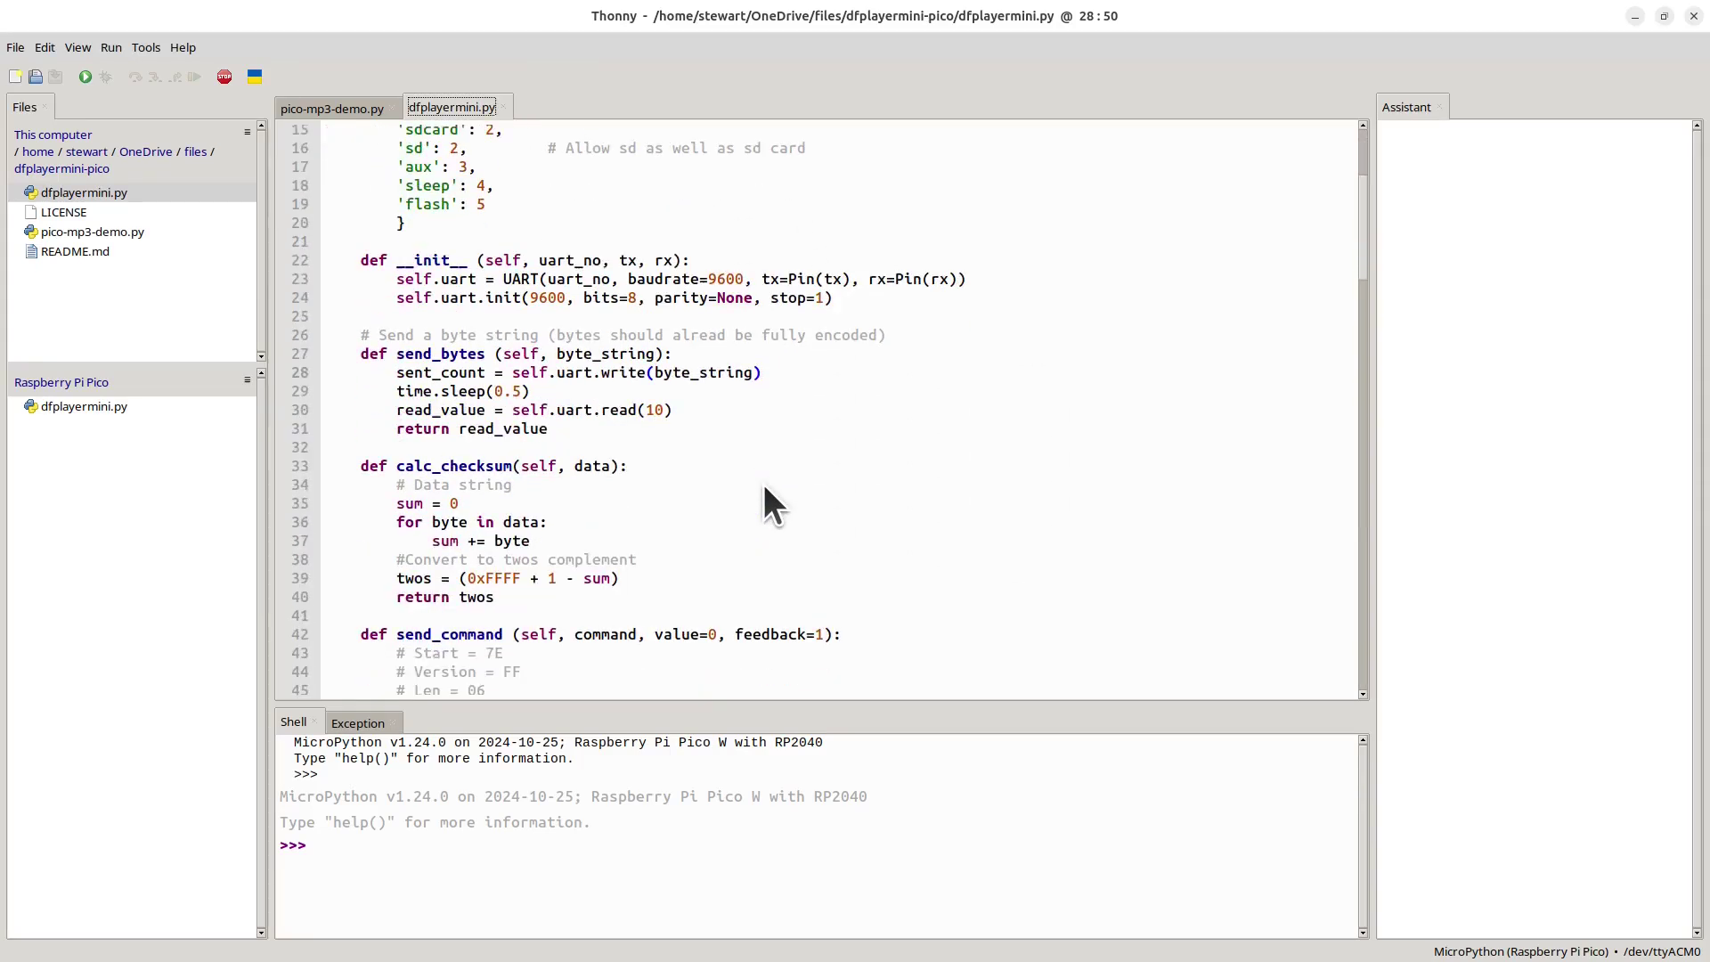
{"action": "scroll", "coordinate": [762, 484], "scroll_direction": "down", "scroll_amount": 3}
{"action": "scroll", "coordinate": [763, 511], "scroll_direction": "down", "scroll_amount": 2}
{"action": "scroll", "coordinate": [758, 516], "scroll_direction": "down", "scroll_amount": 3}
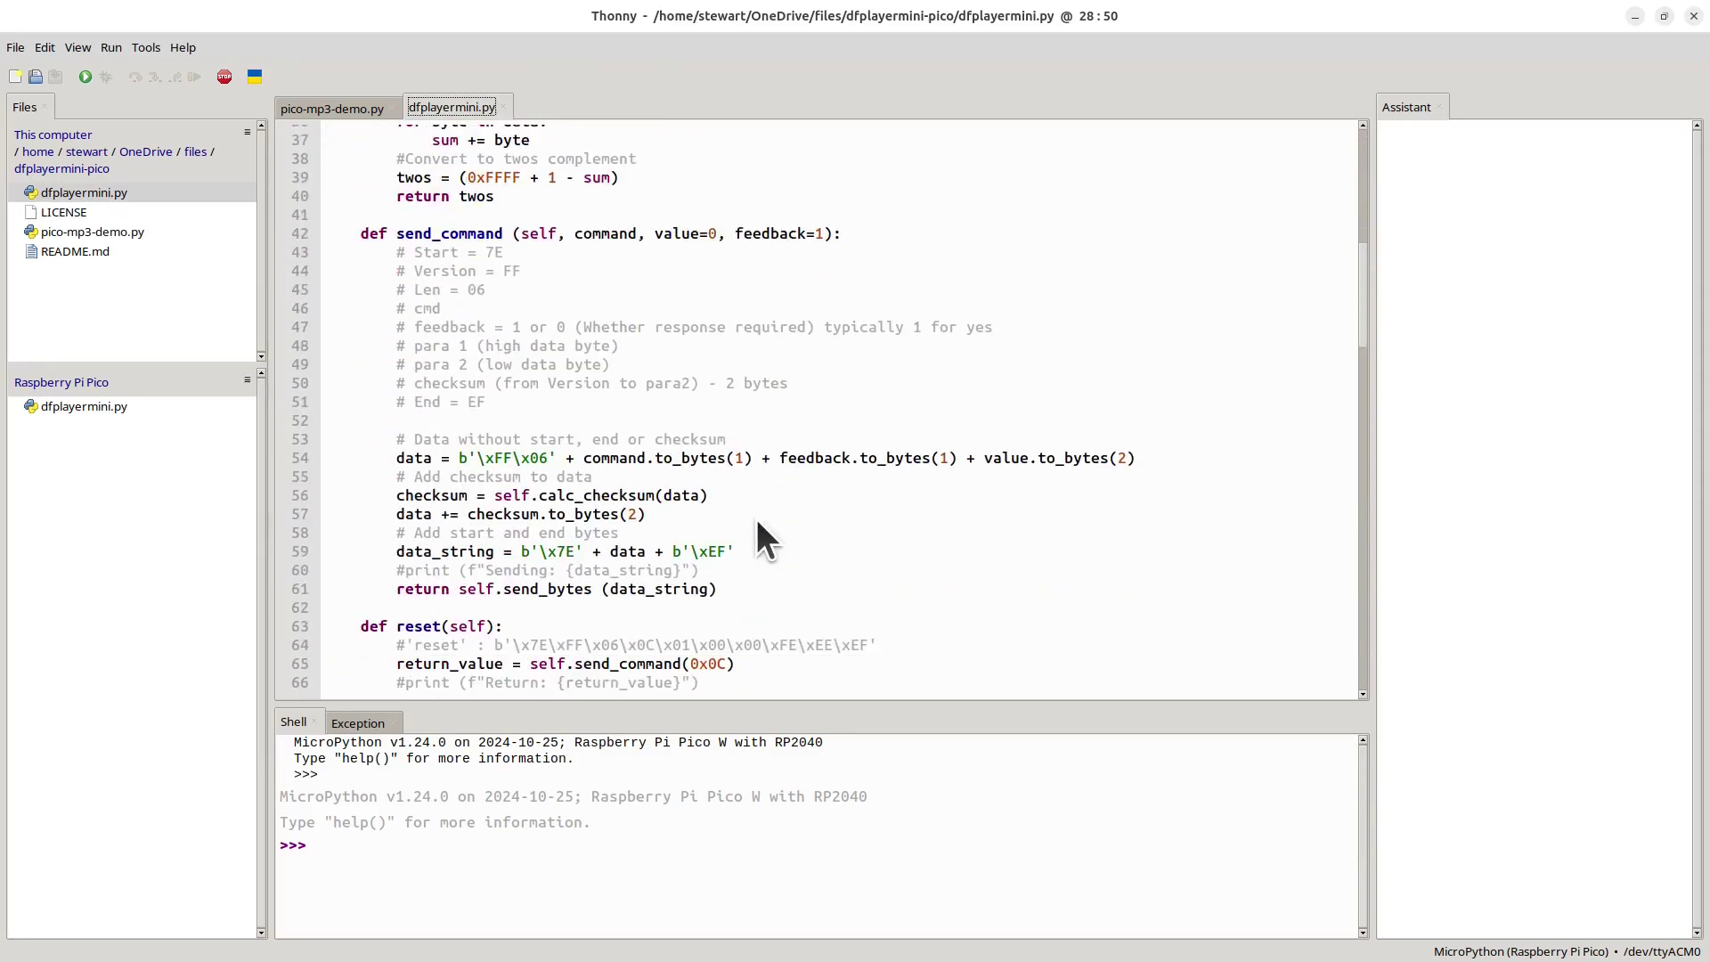
{"action": "scroll", "coordinate": [756, 519], "scroll_direction": "down", "scroll_amount": 3}
{"action": "scroll", "coordinate": [756, 521], "scroll_direction": "down", "scroll_amount": 3}
{"action": "scroll", "coordinate": [754, 521], "scroll_direction": "down", "scroll_amount": 2}
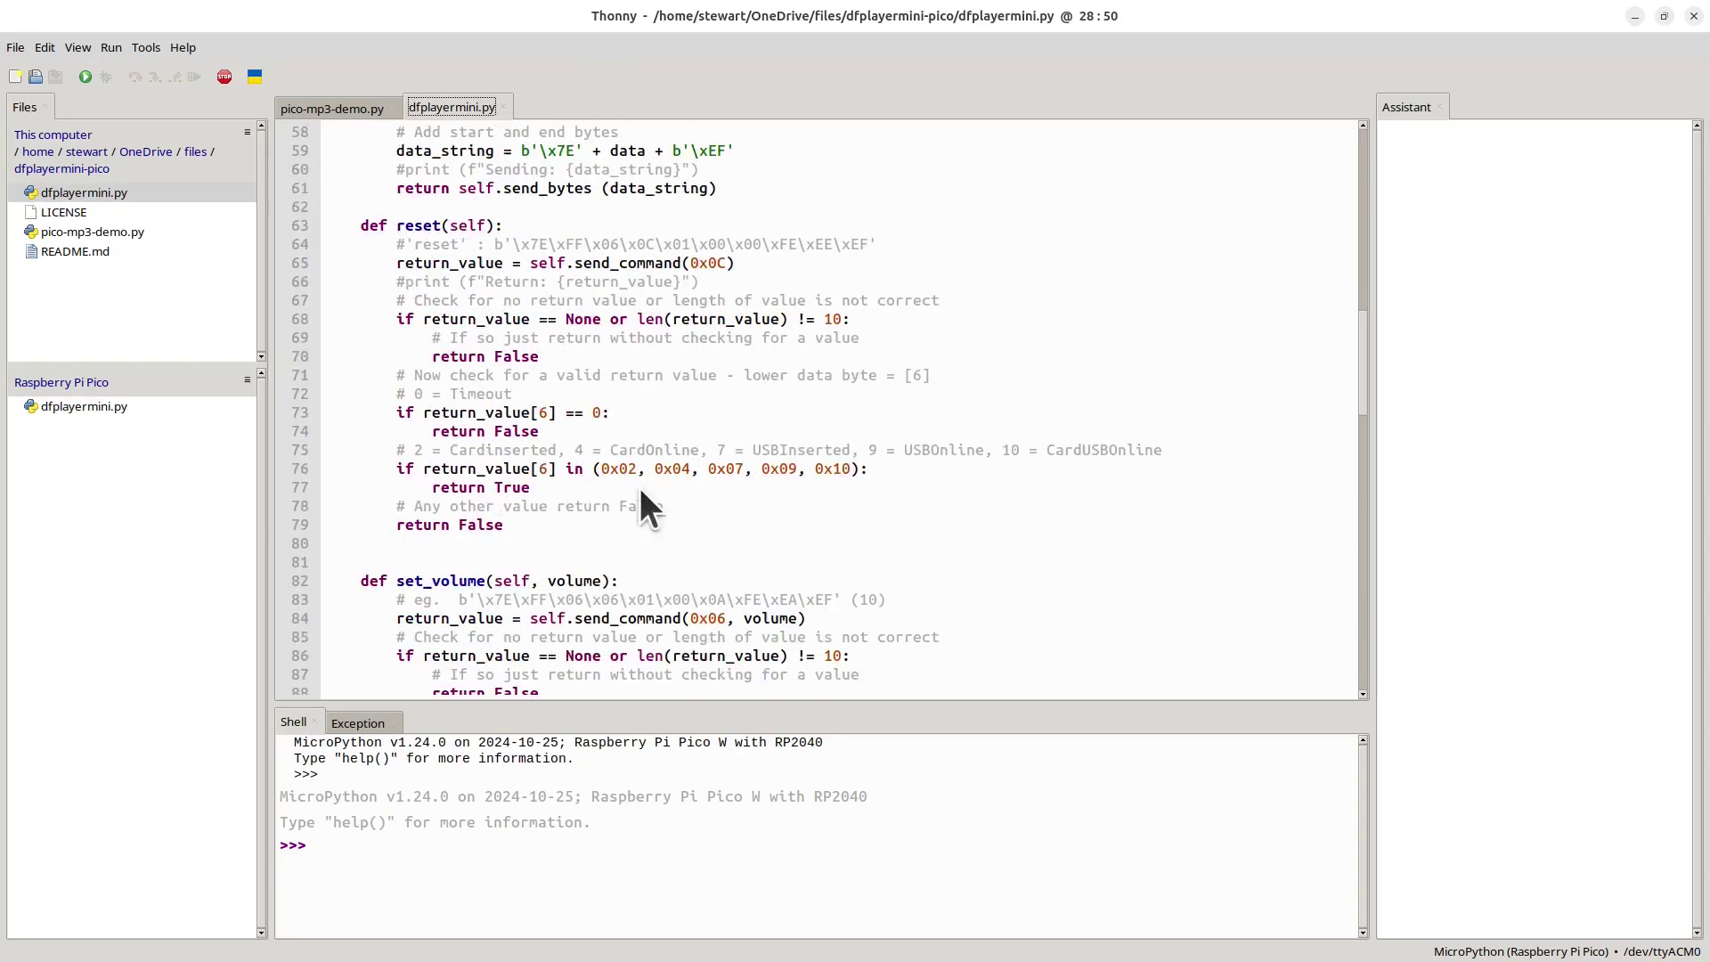
{"action": "scroll", "coordinate": [642, 507], "scroll_direction": "down", "scroll_amount": 4}
{"action": "scroll", "coordinate": [641, 534], "scroll_direction": "down", "scroll_amount": 2}
{"action": "scroll", "coordinate": [632, 531], "scroll_direction": "down", "scroll_amount": 3}
{"action": "scroll", "coordinate": [631, 534], "scroll_direction": "down", "scroll_amount": 2}
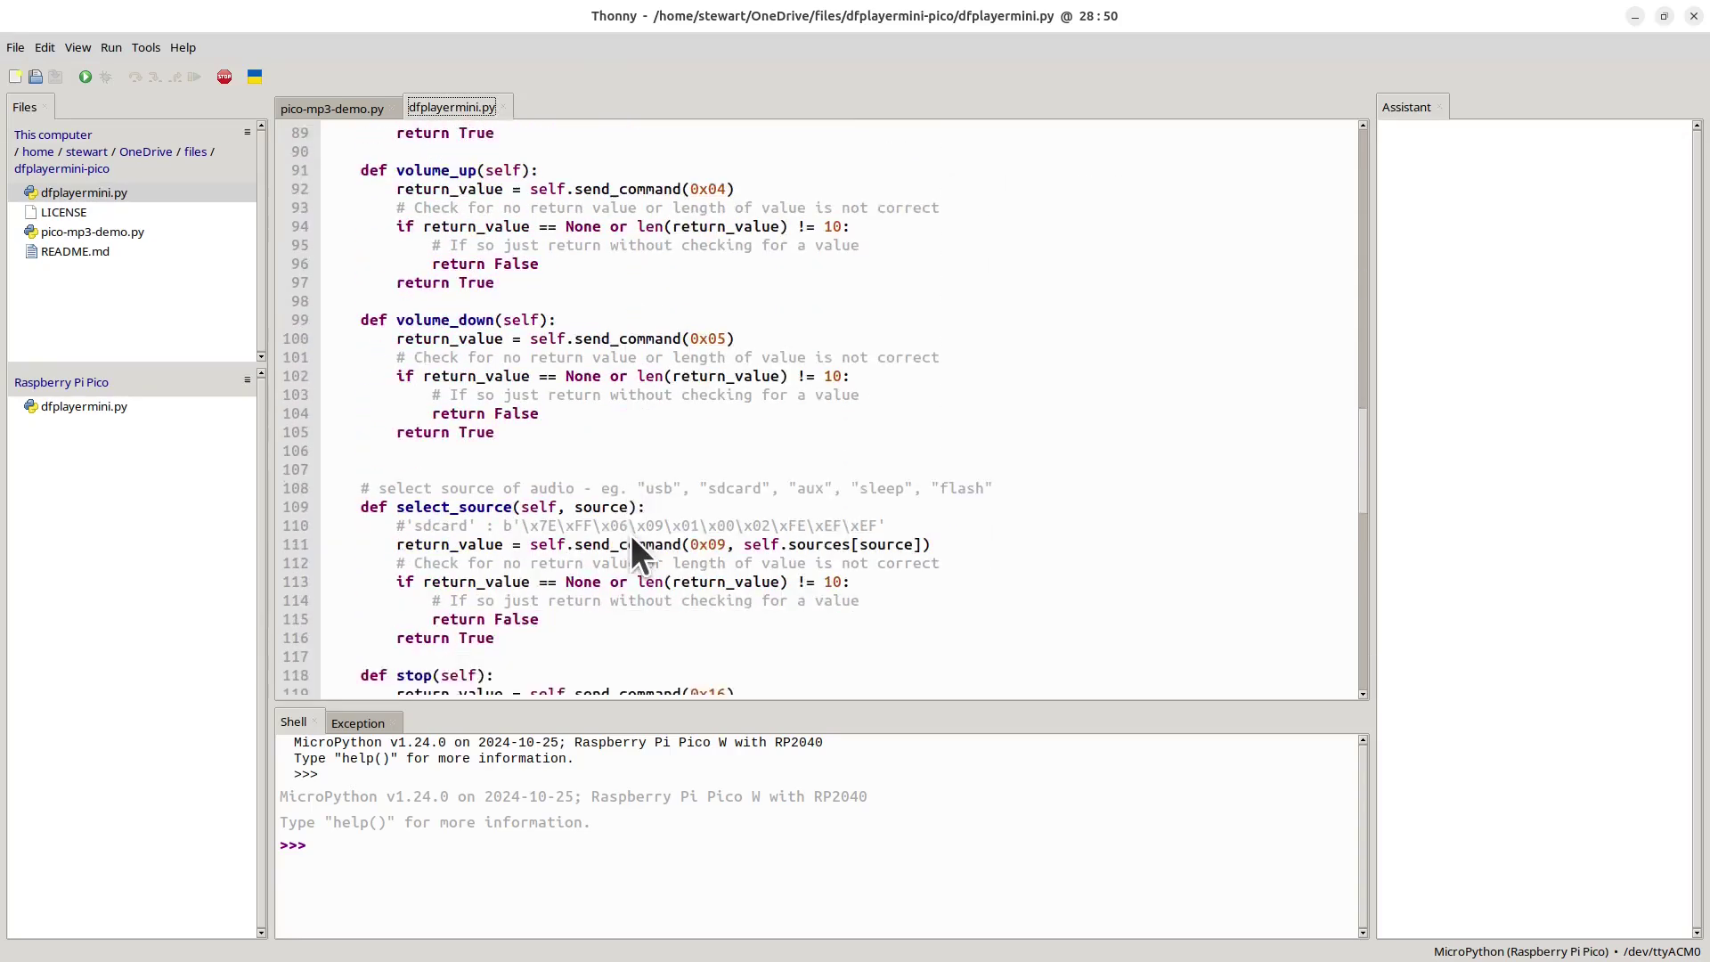
{"action": "scroll", "coordinate": [630, 534], "scroll_direction": "down", "scroll_amount": 2}
{"action": "scroll", "coordinate": [624, 536], "scroll_direction": "down", "scroll_amount": 2}
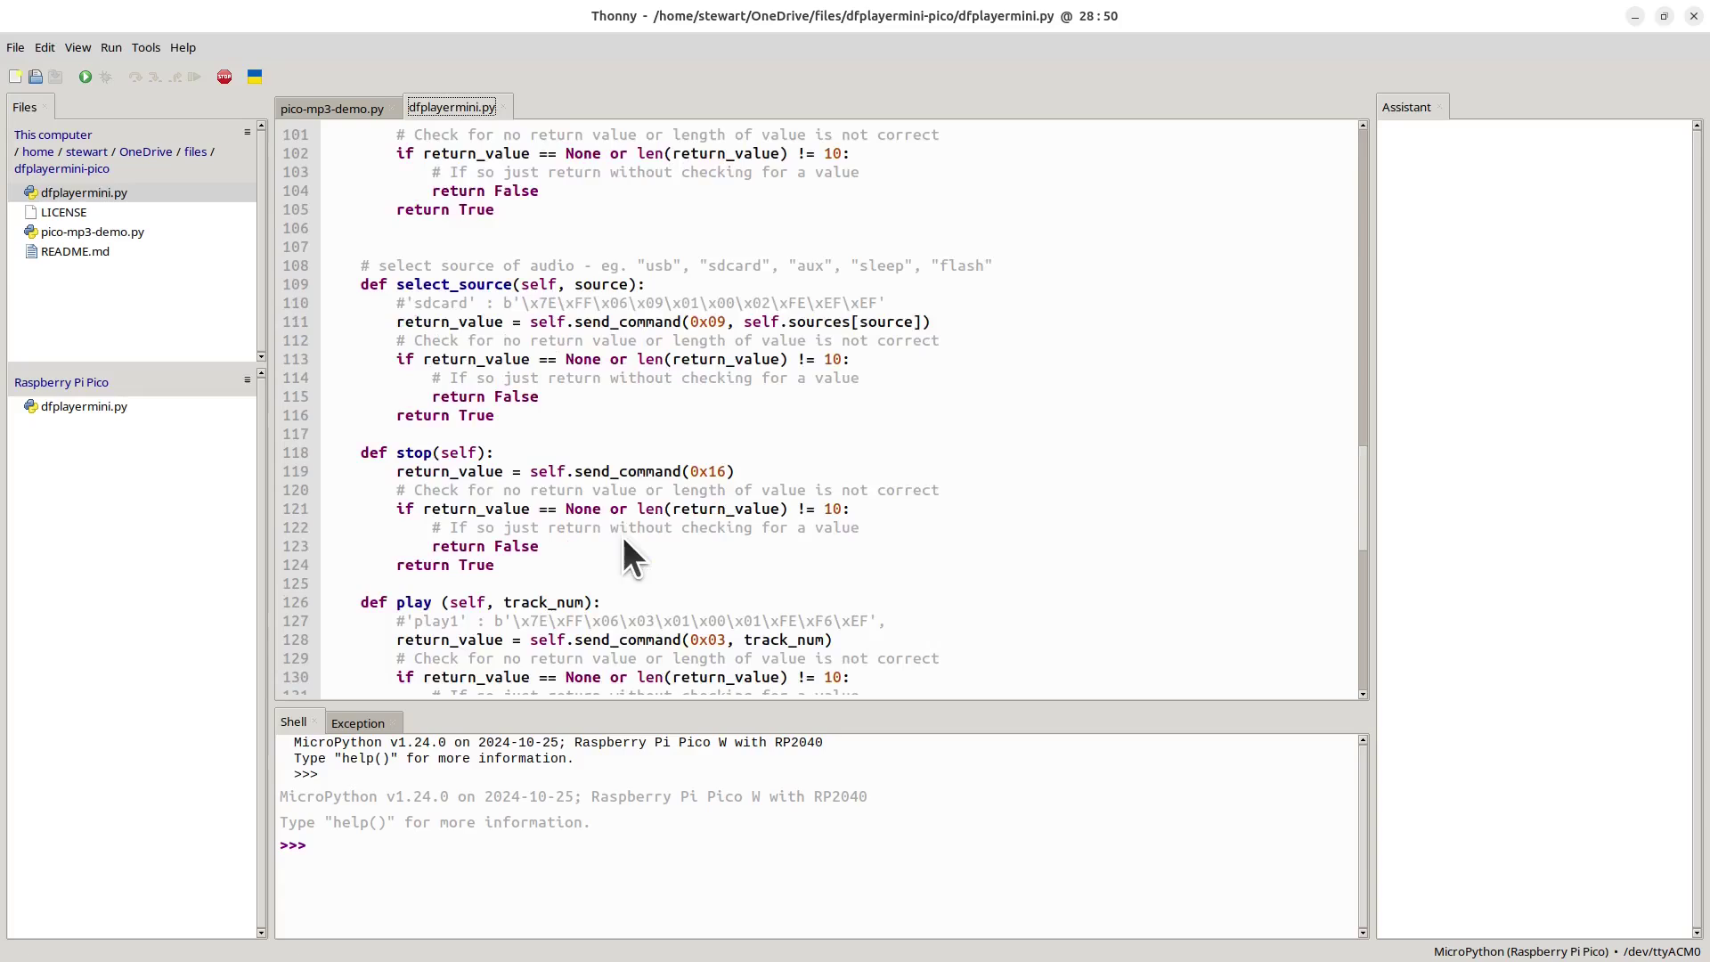
{"action": "scroll", "coordinate": [622, 536], "scroll_direction": "down", "scroll_amount": 2}
{"action": "scroll", "coordinate": [623, 535], "scroll_direction": "down", "scroll_amount": 1}
{"action": "scroll", "coordinate": [620, 536], "scroll_direction": "down", "scroll_amount": 3}
{"action": "scroll", "coordinate": [621, 536], "scroll_direction": "down", "scroll_amount": 2}
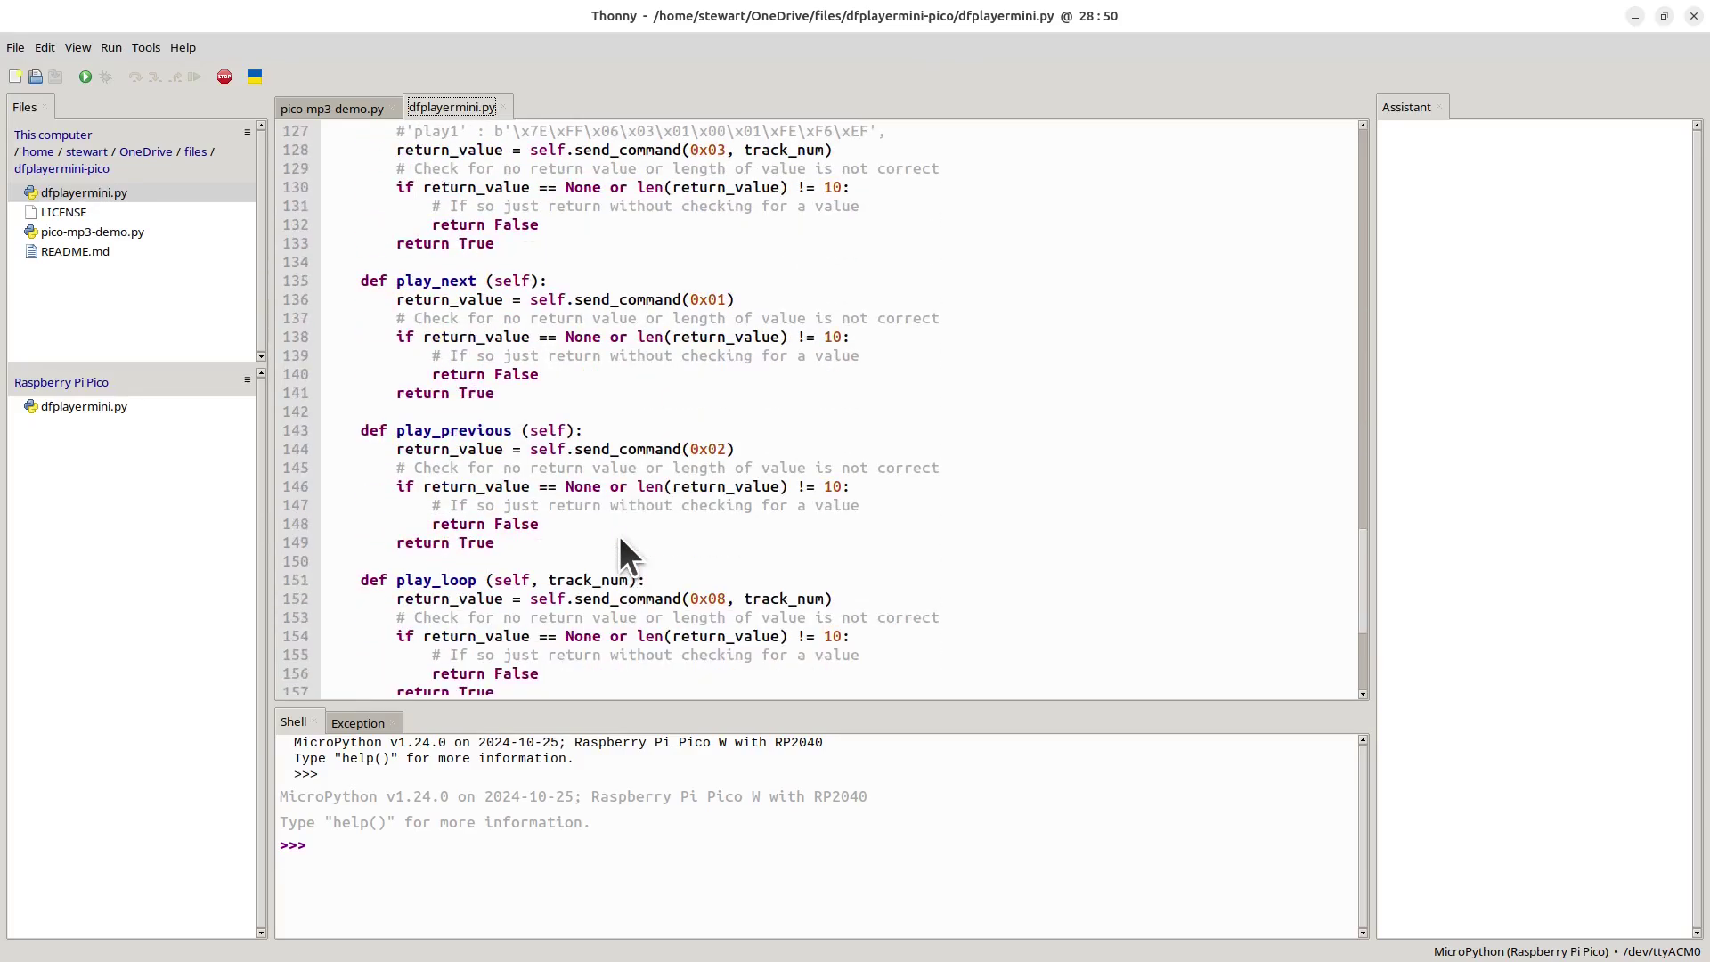
{"action": "scroll", "coordinate": [616, 537], "scroll_direction": "down", "scroll_amount": 2}
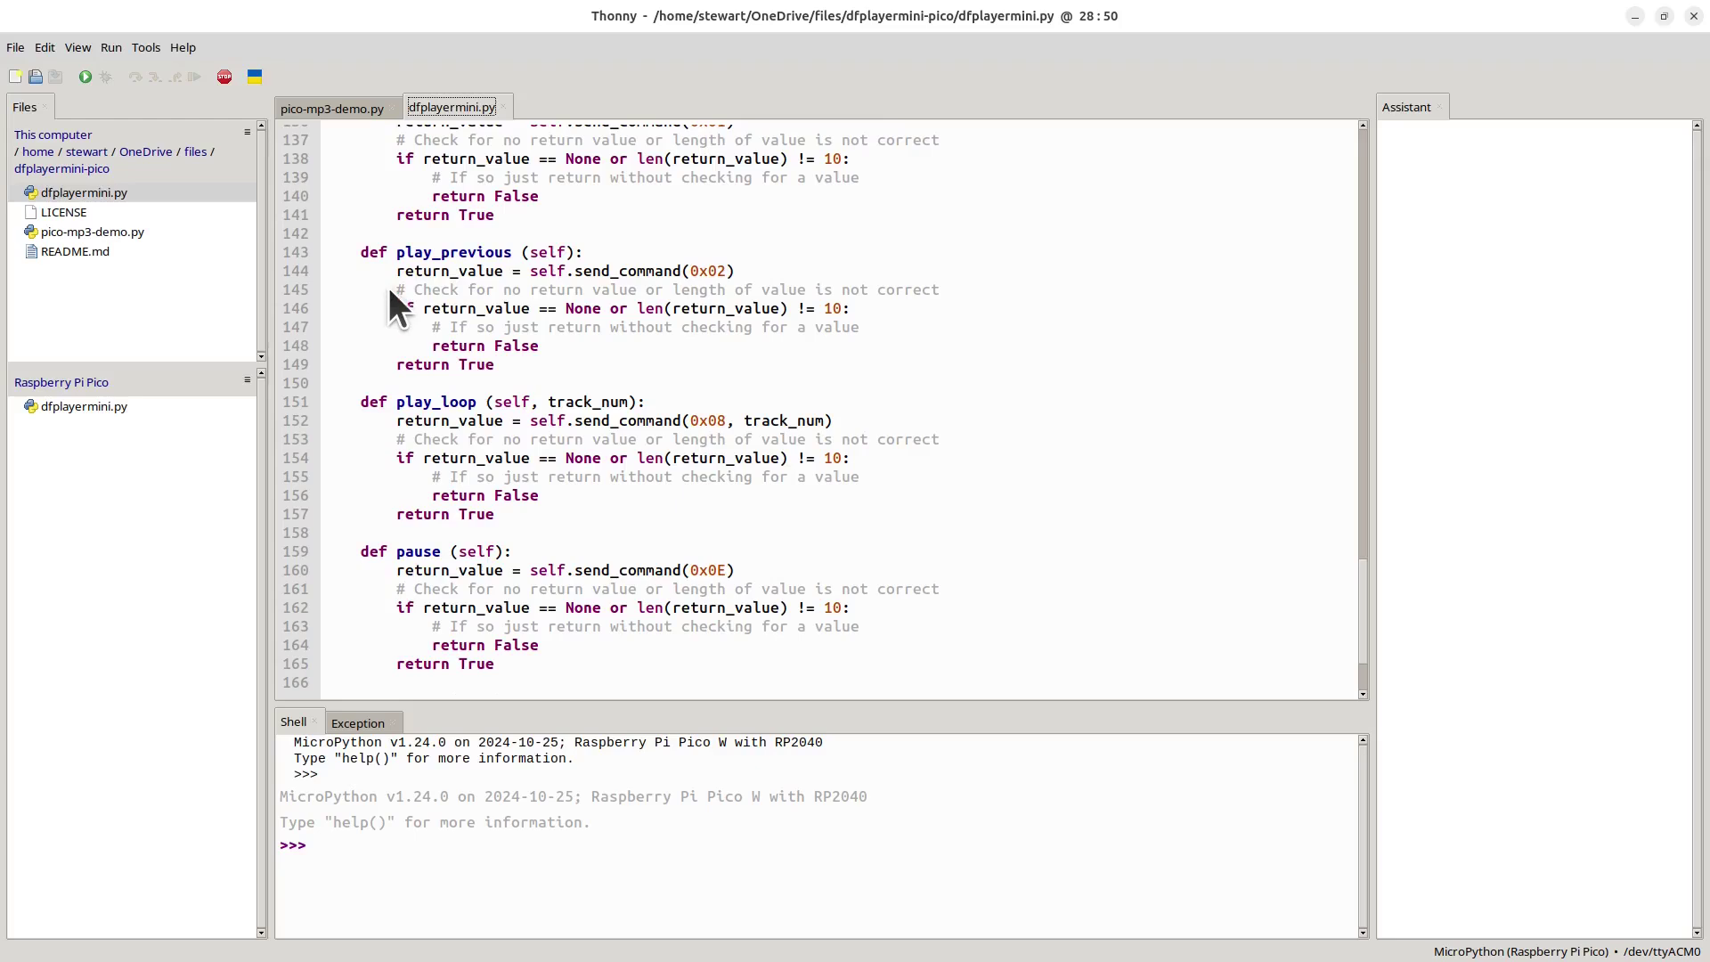
{"action": "left_click", "coordinate": [345, 108]}
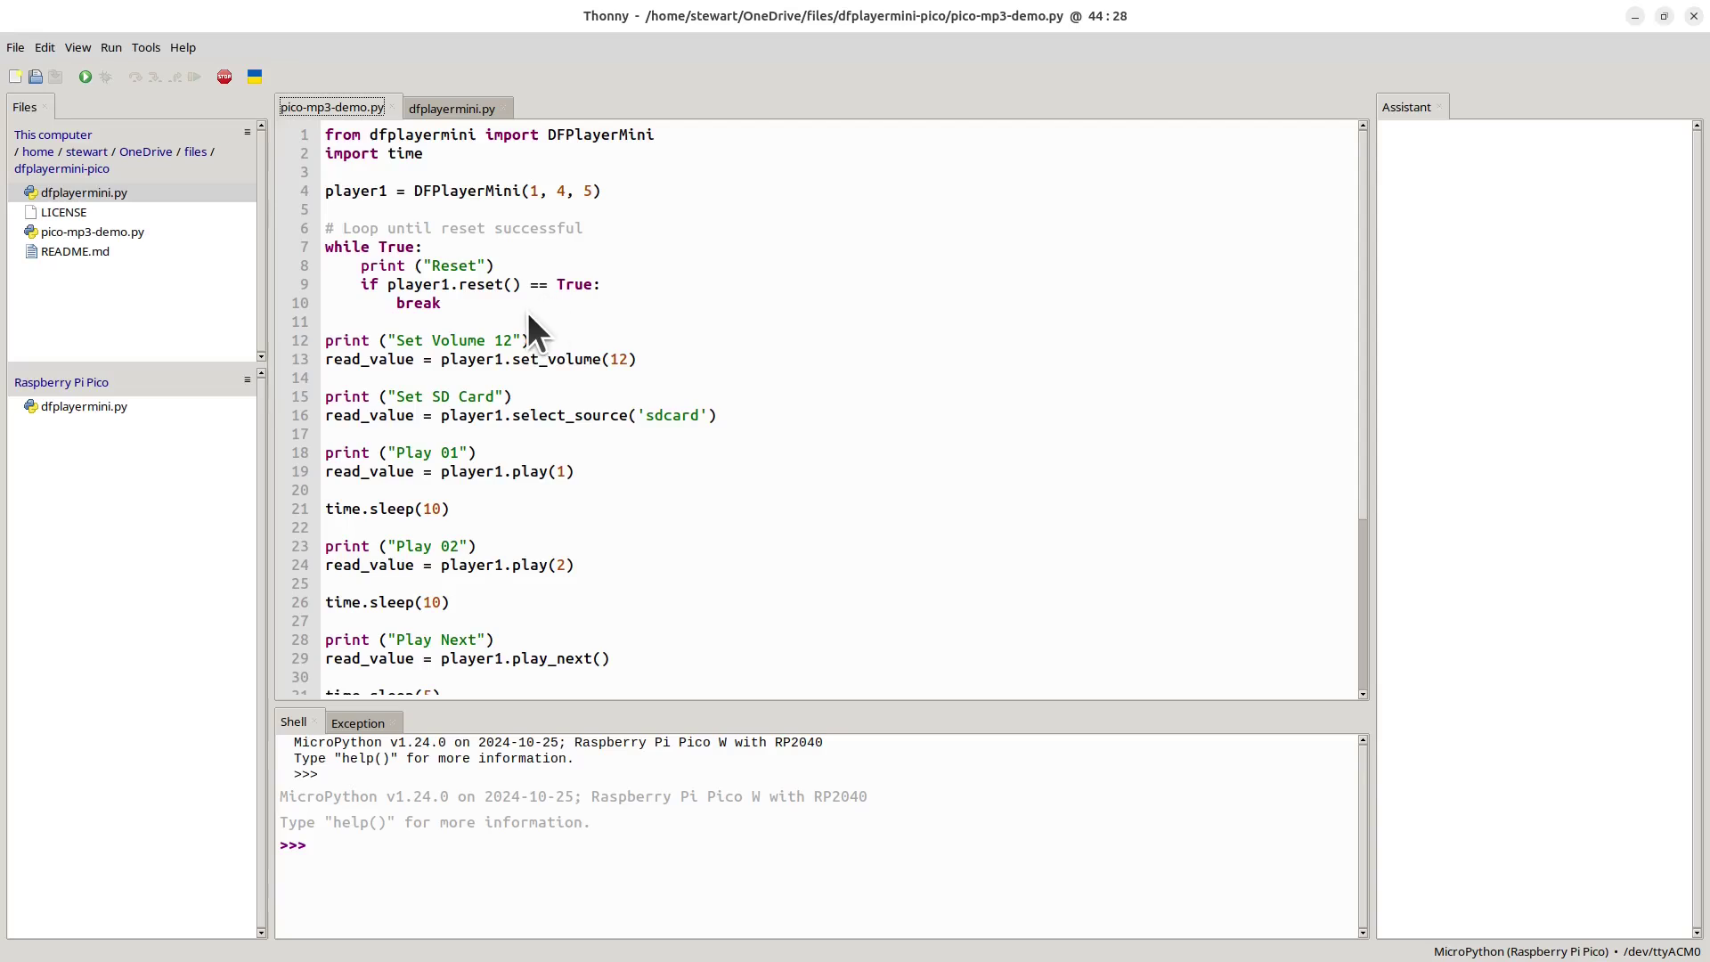
{"action": "scroll", "coordinate": [567, 374], "scroll_direction": "down", "scroll_amount": 2}
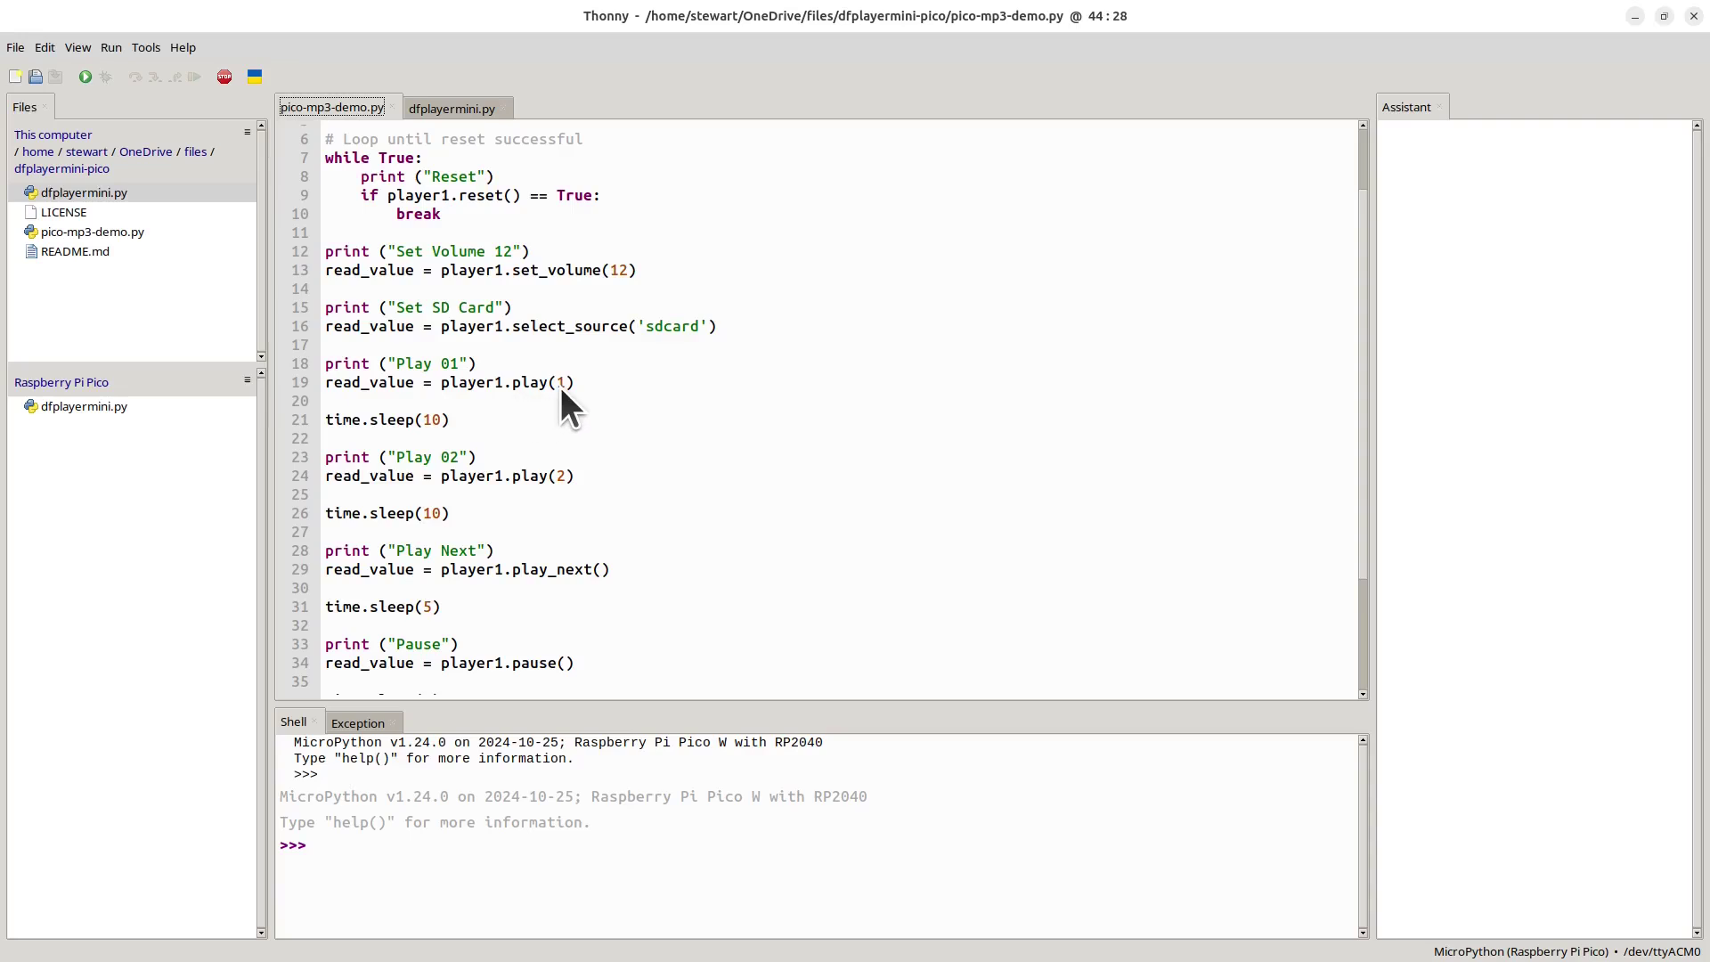
{"action": "scroll", "coordinate": [559, 387], "scroll_direction": "down", "scroll_amount": 1}
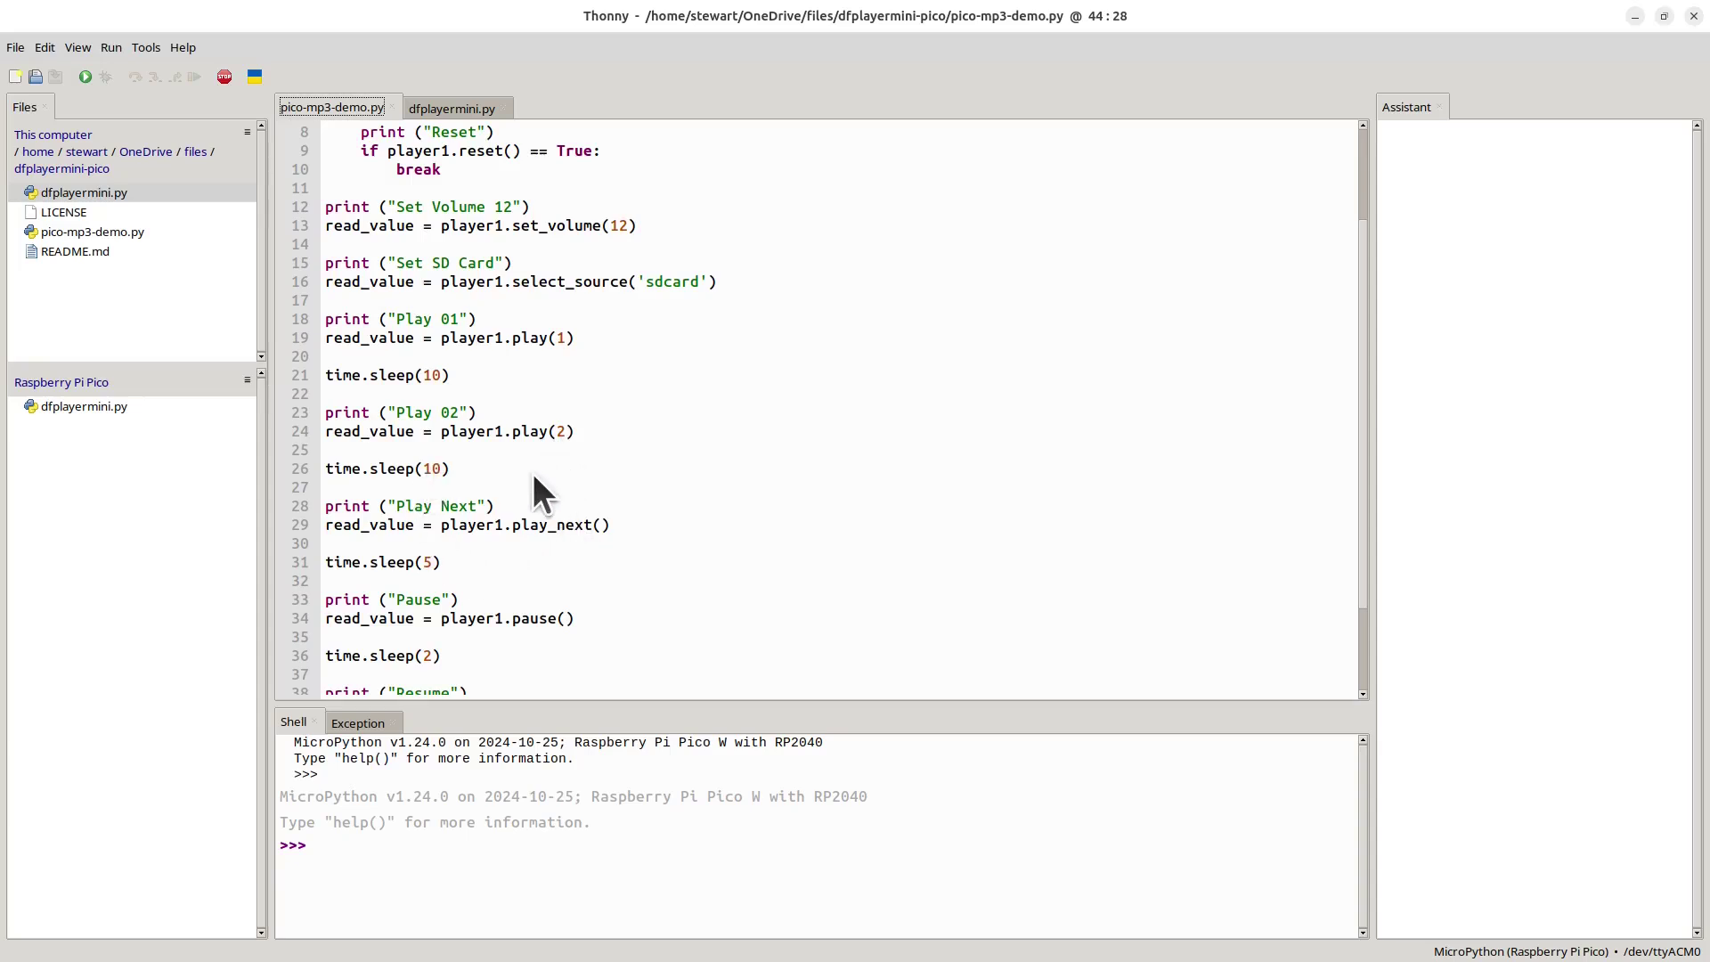
{"action": "scroll", "coordinate": [533, 492], "scroll_direction": "down", "scroll_amount": 1}
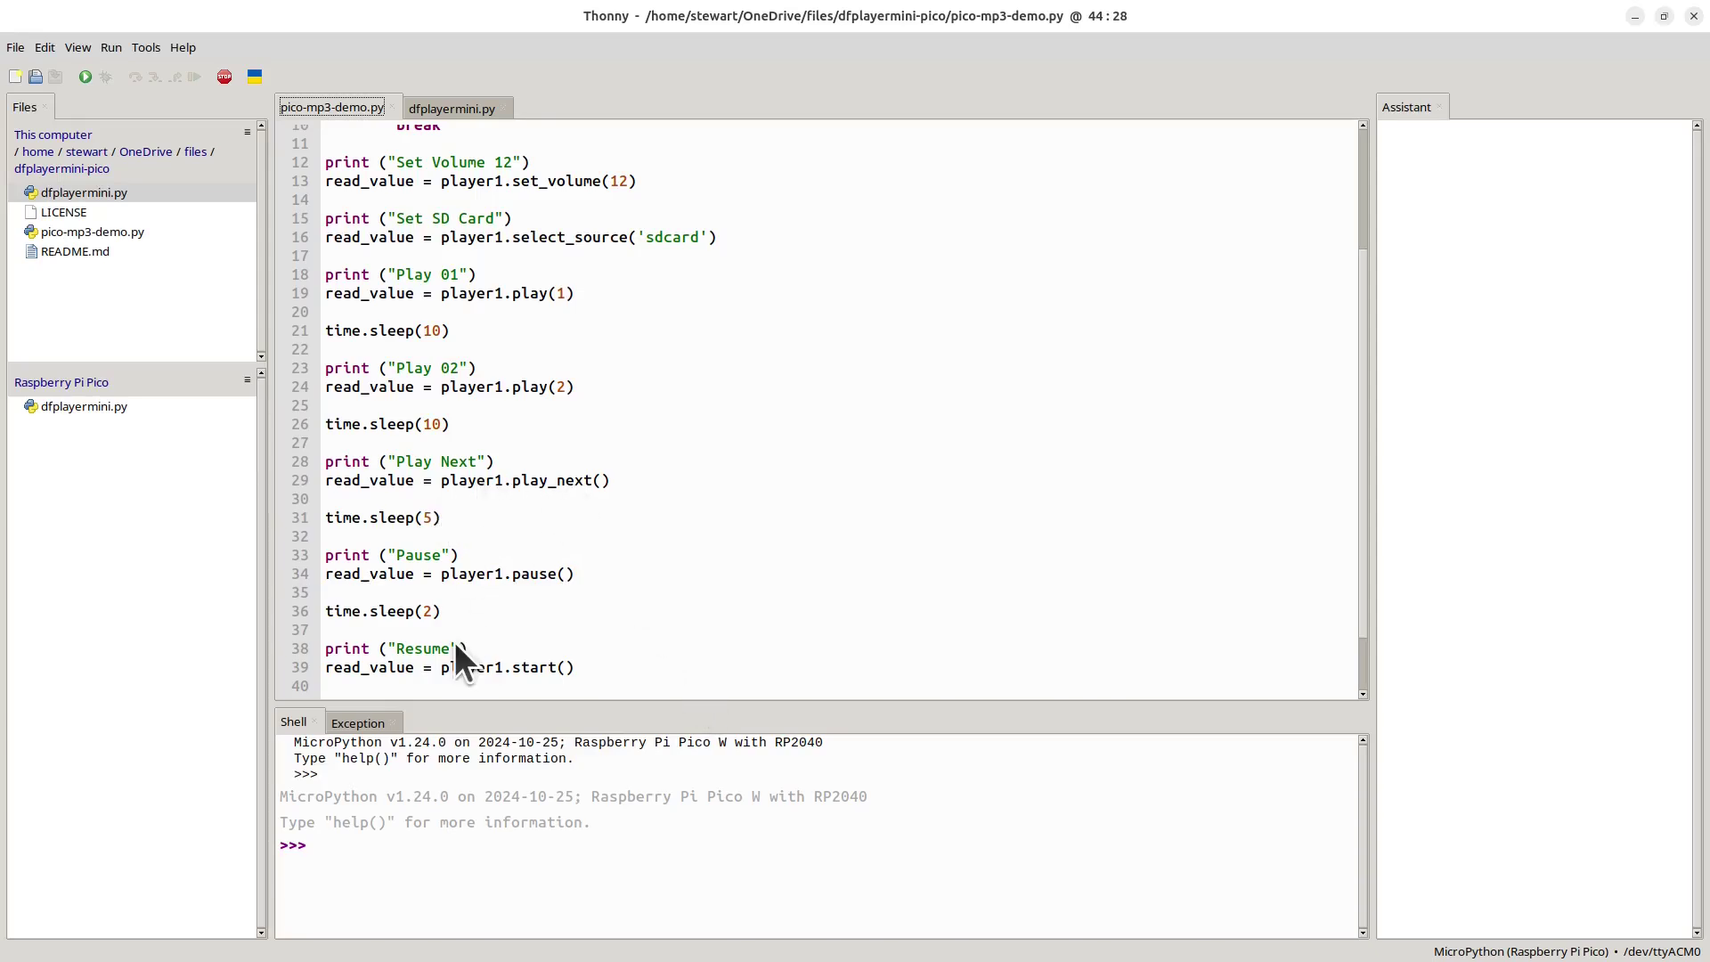
{"action": "scroll", "coordinate": [543, 576], "scroll_direction": "down", "scroll_amount": 1}
{"action": "scroll", "coordinate": [547, 603], "scroll_direction": "down", "scroll_amount": 1}
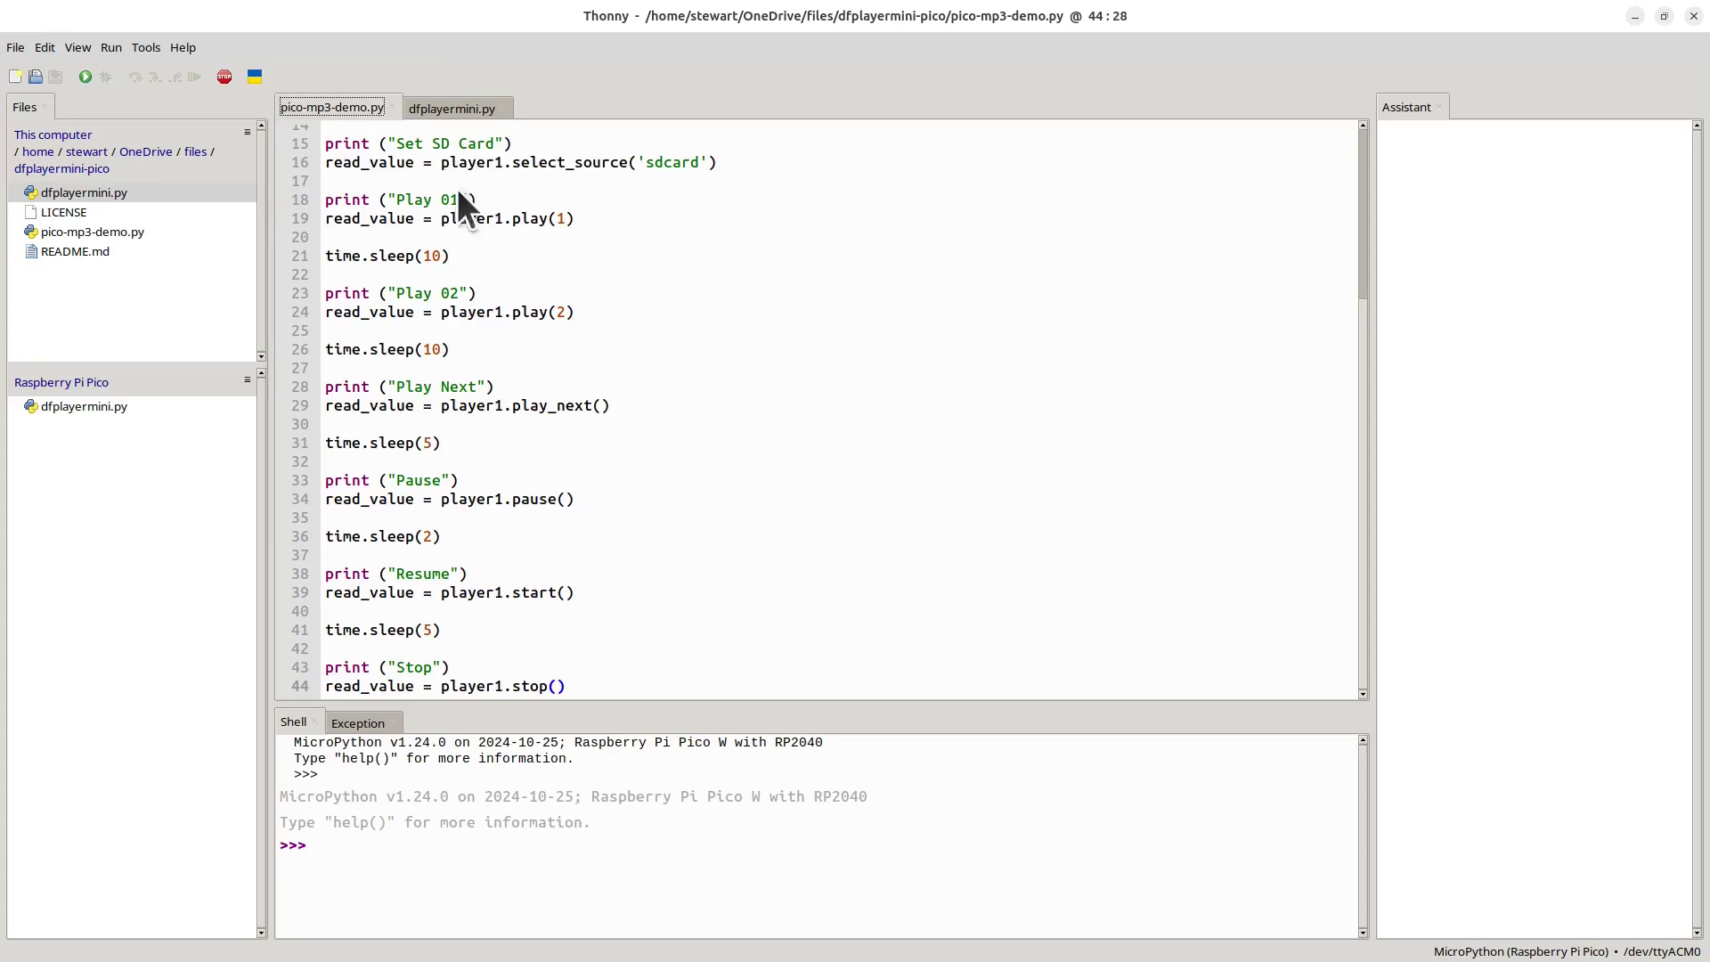
{"action": "left_click", "coordinate": [448, 110]}
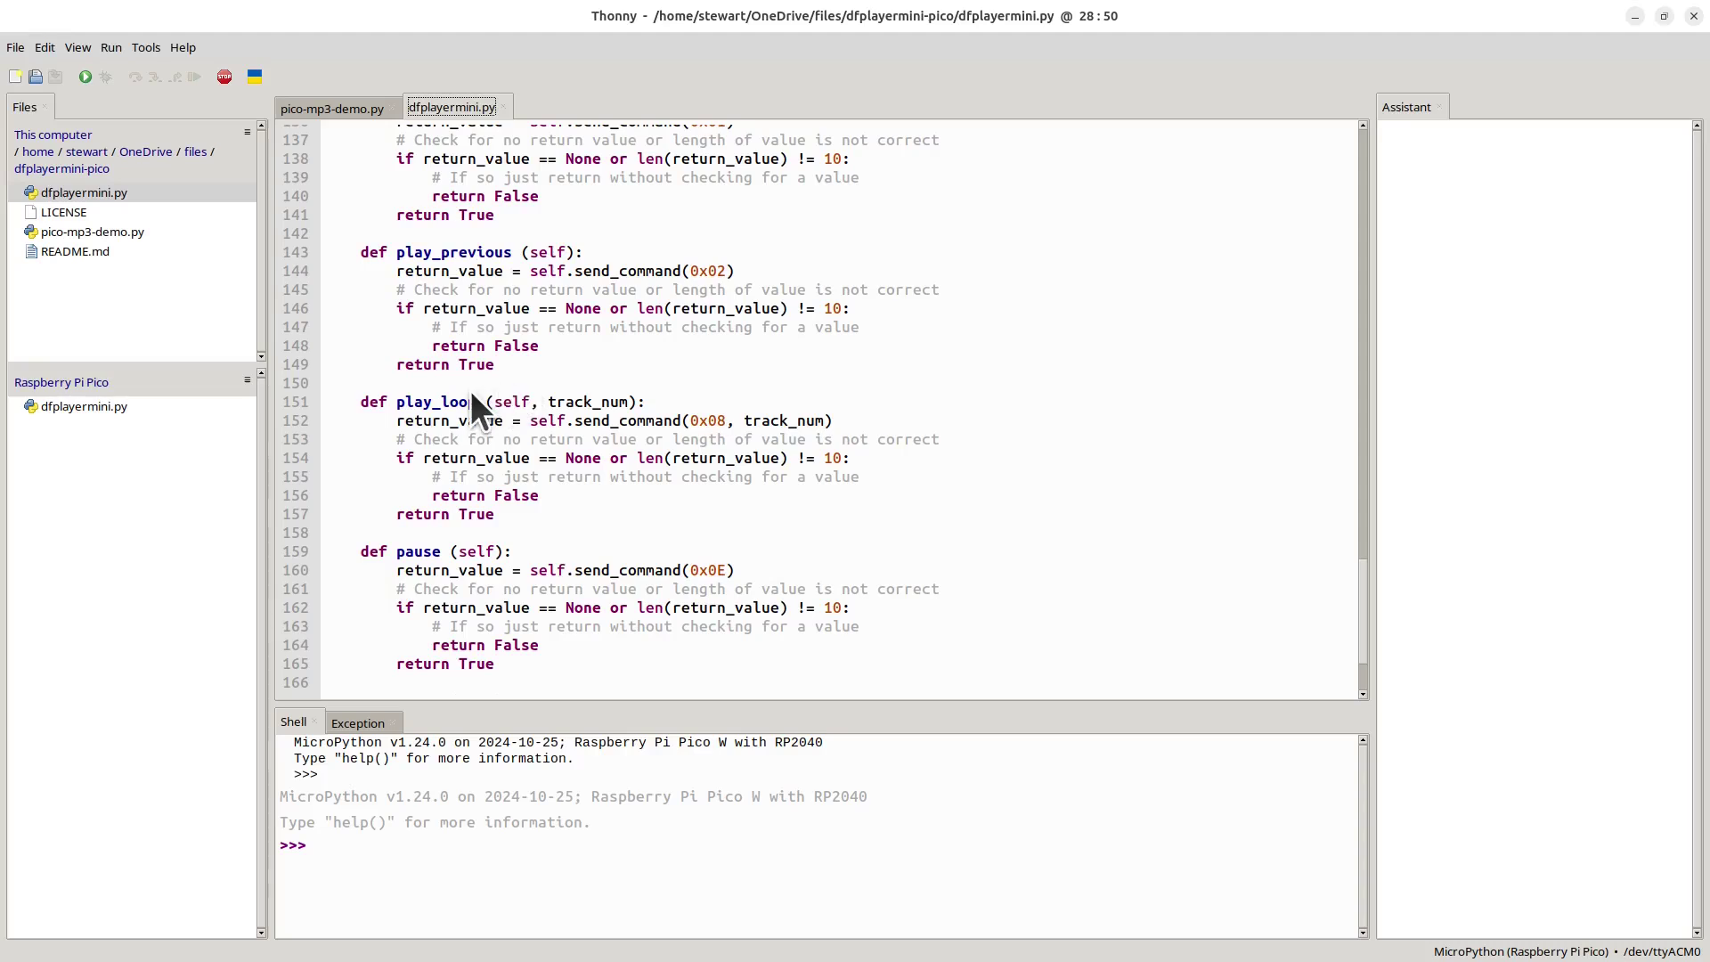
{"action": "scroll", "coordinate": [459, 493], "scroll_direction": "down", "scroll_amount": 4}
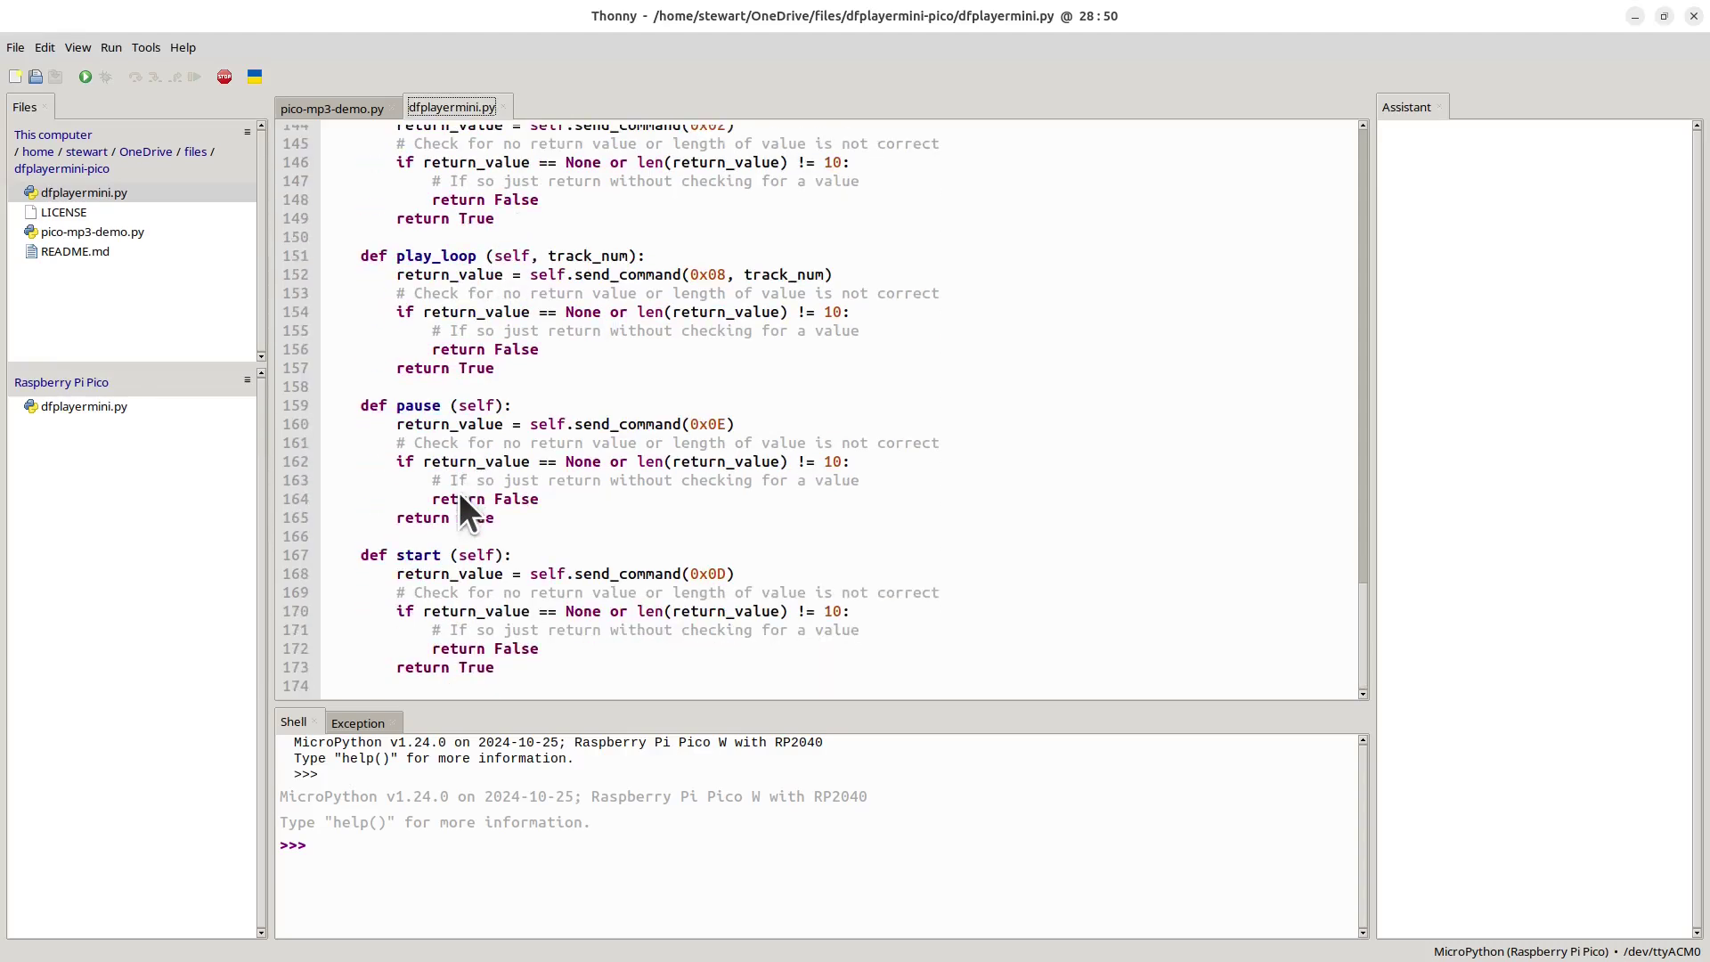
{"action": "scroll", "coordinate": [459, 508], "scroll_direction": "up", "scroll_amount": 3}
{"action": "scroll", "coordinate": [457, 509], "scroll_direction": "up", "scroll_amount": 3}
{"action": "scroll", "coordinate": [456, 514], "scroll_direction": "up", "scroll_amount": 2}
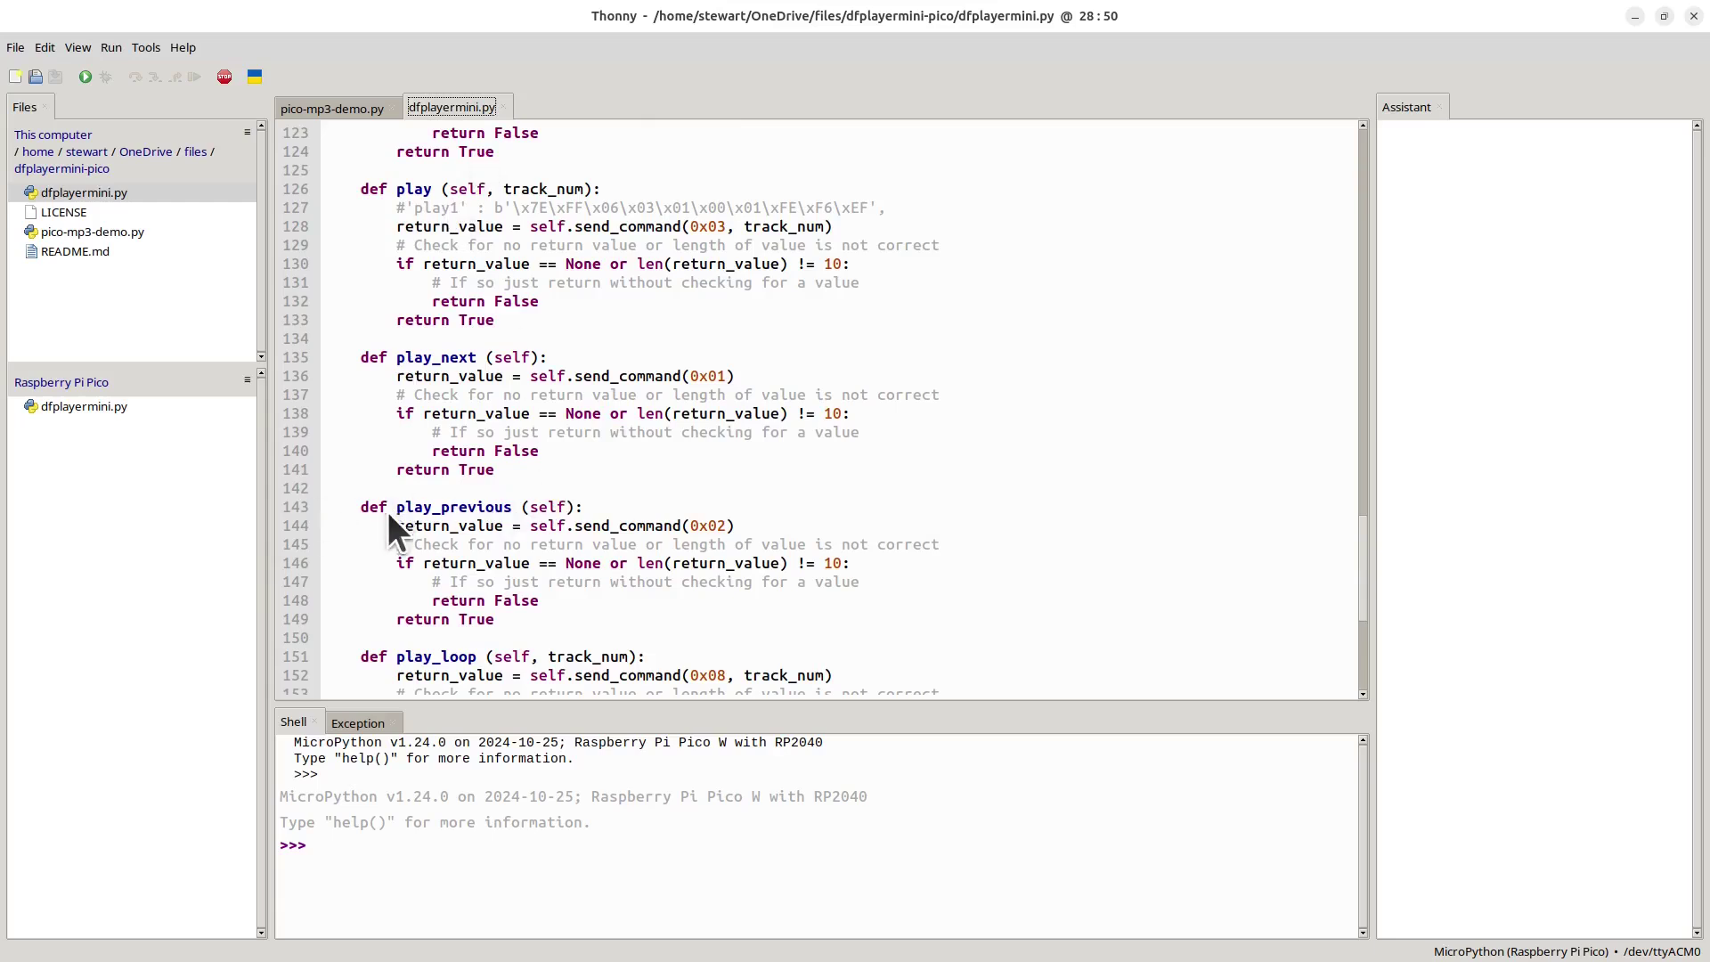
{"action": "scroll", "coordinate": [553, 325], "scroll_direction": "up", "scroll_amount": 3}
{"action": "scroll", "coordinate": [554, 370], "scroll_direction": "up", "scroll_amount": 2}
{"action": "scroll", "coordinate": [535, 381], "scroll_direction": "up", "scroll_amount": 2}
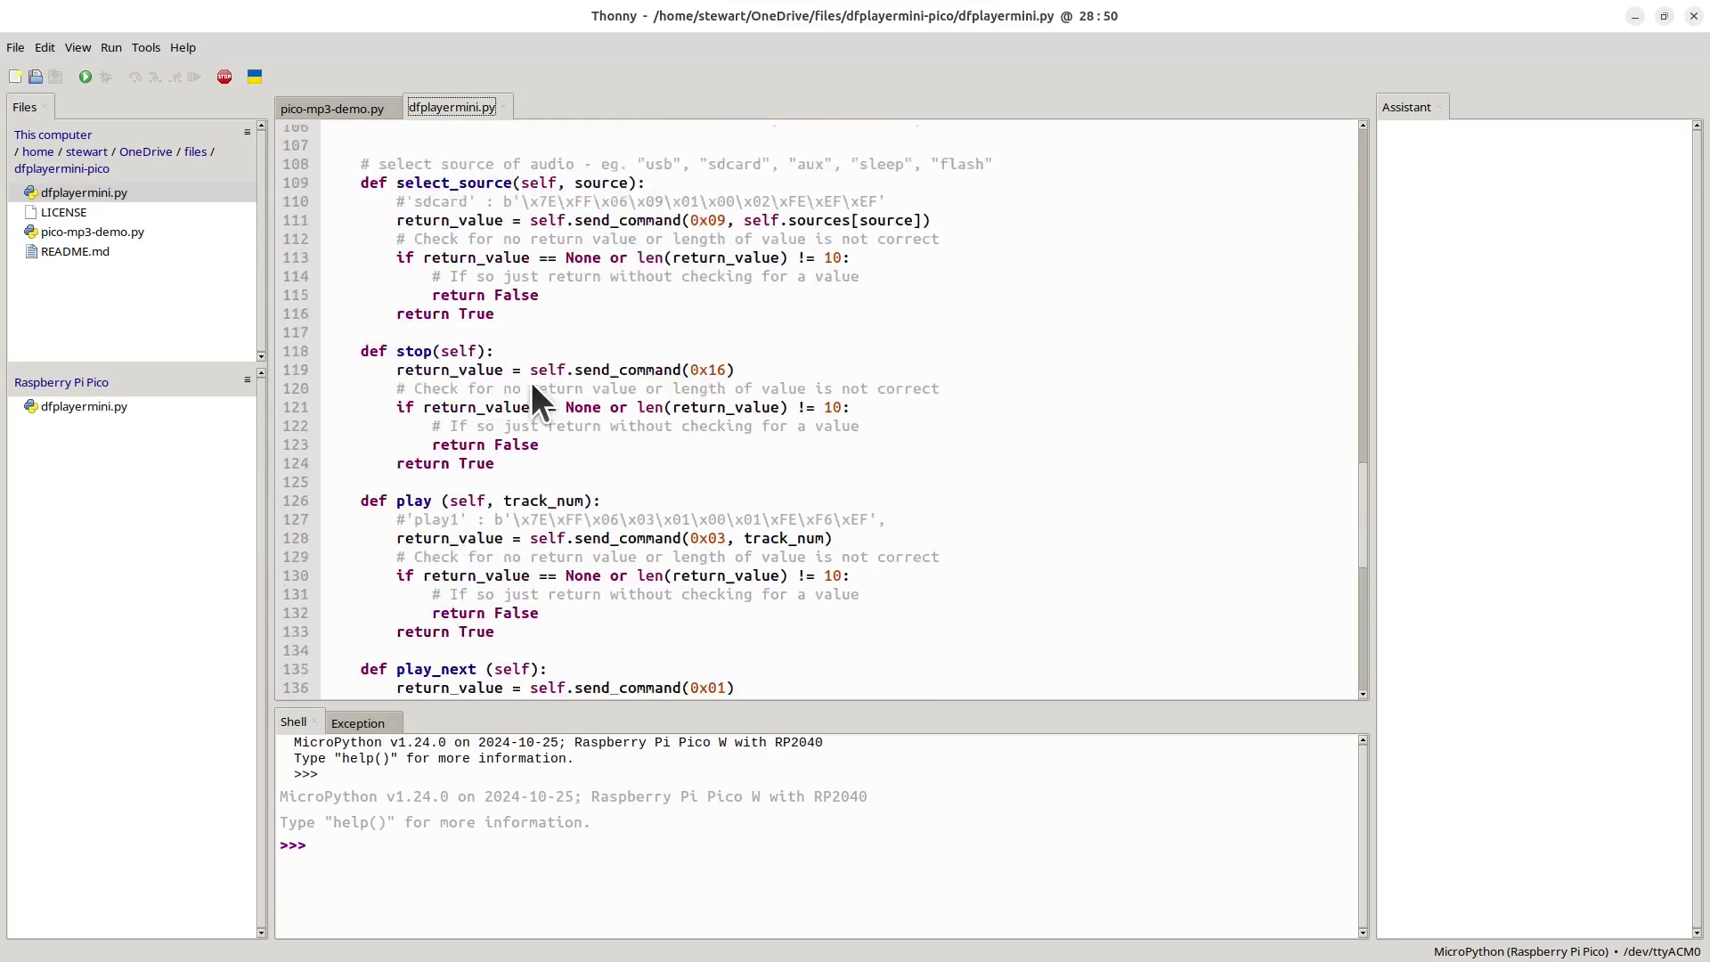
{"action": "scroll", "coordinate": [529, 381], "scroll_direction": "up", "scroll_amount": 2}
{"action": "scroll", "coordinate": [530, 381], "scroll_direction": "up", "scroll_amount": 2}
{"action": "scroll", "coordinate": [531, 381], "scroll_direction": "up", "scroll_amount": 2}
{"action": "scroll", "coordinate": [531, 380], "scroll_direction": "up", "scroll_amount": 2}
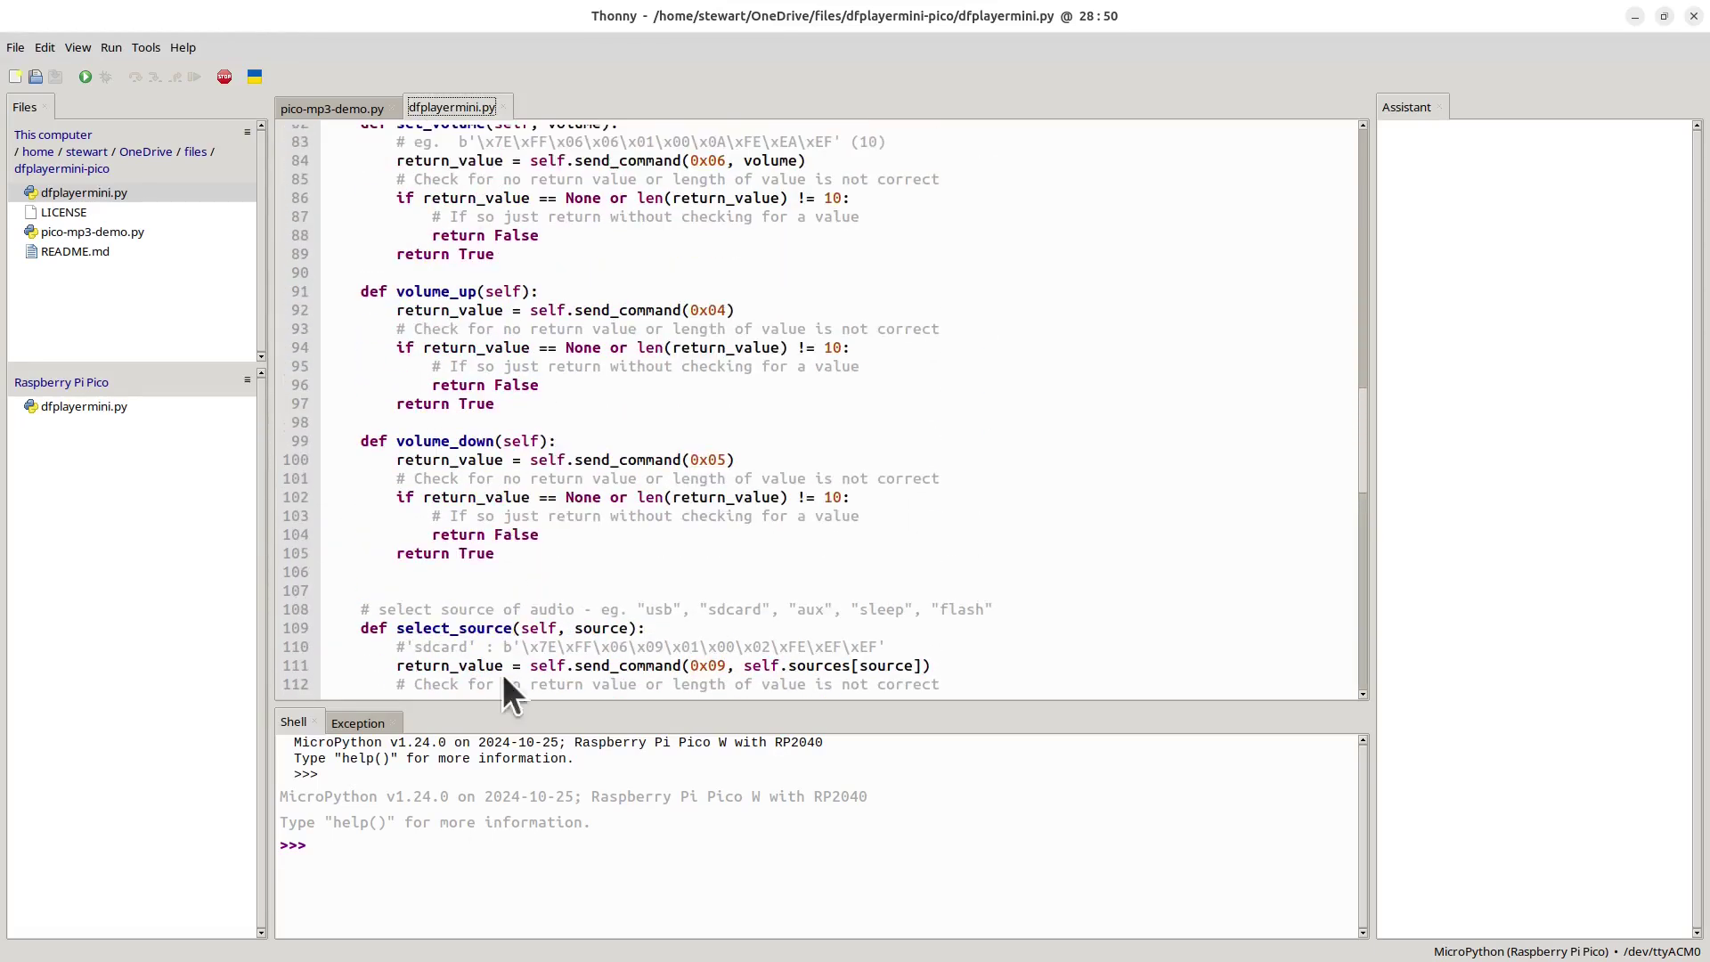
{"action": "left_click", "coordinate": [325, 111]}
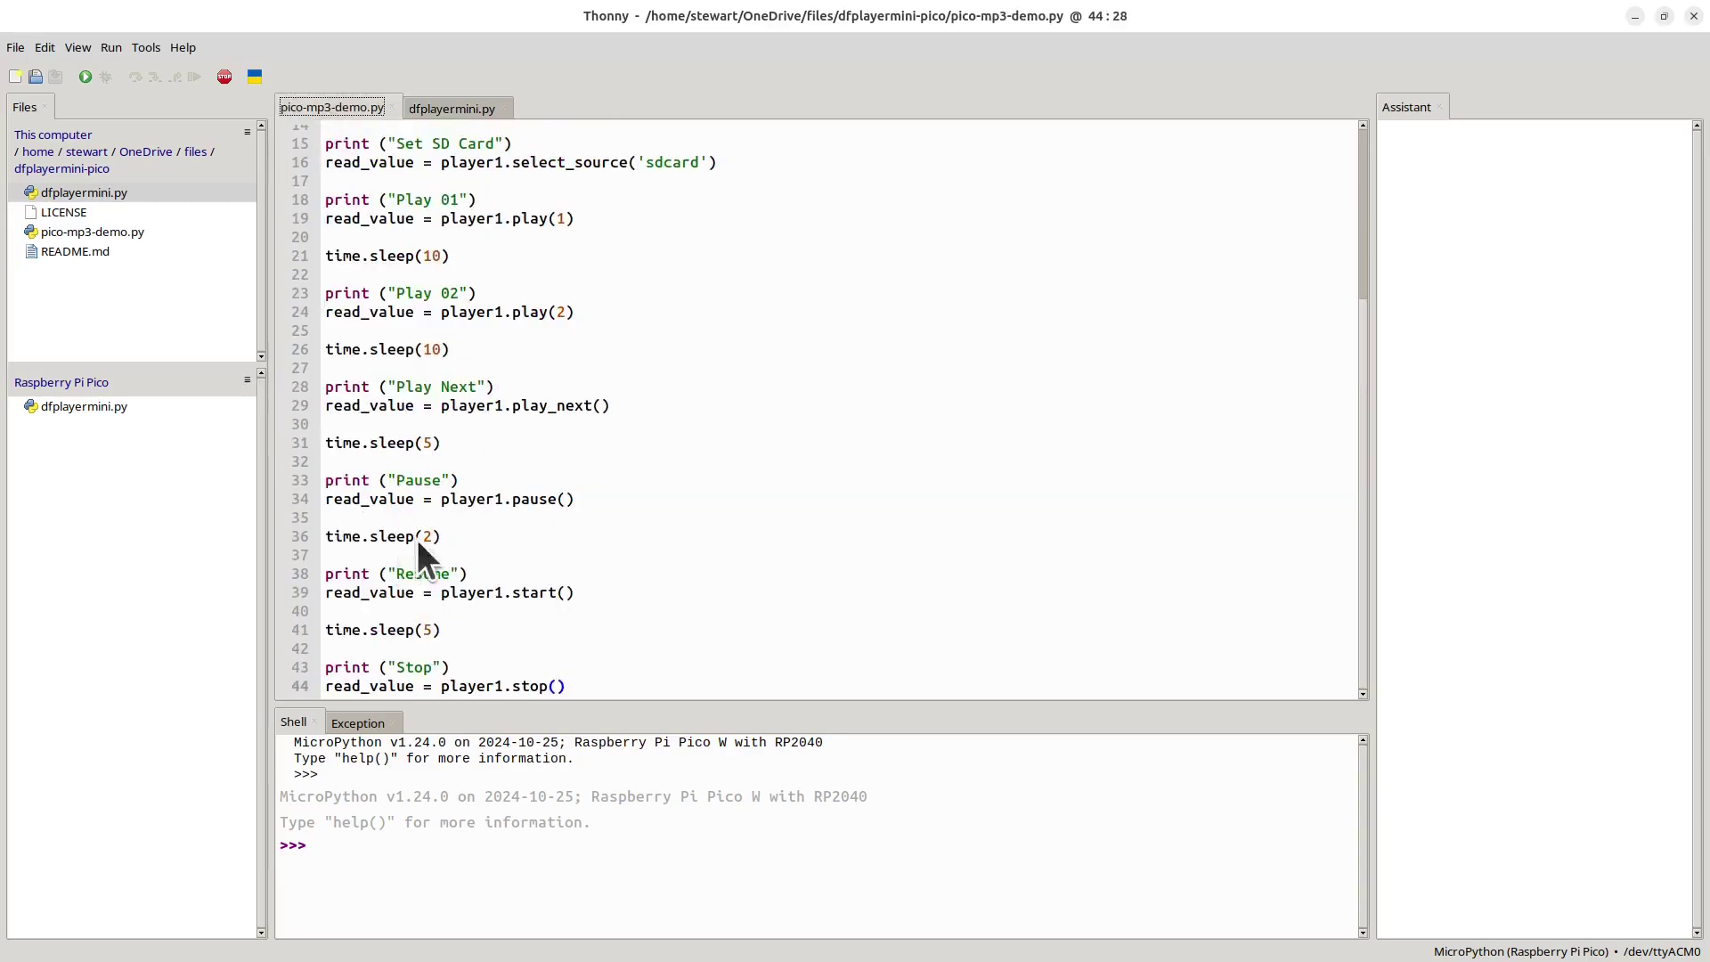